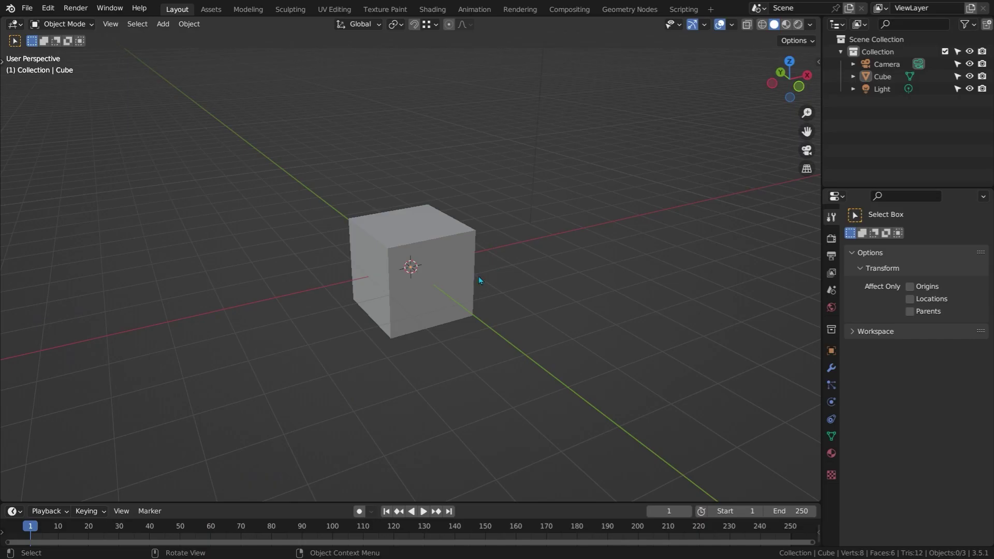
Step: Replace the default cube with a 48-vertex circle mesh
left_click(440, 285)
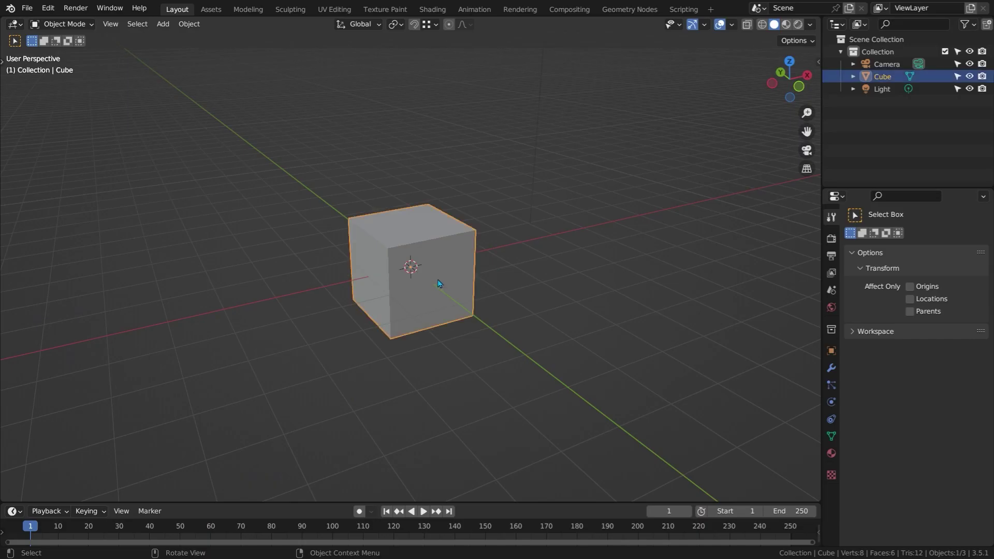
key("Delete")
key("shift+a")
mouse_move(514, 270)
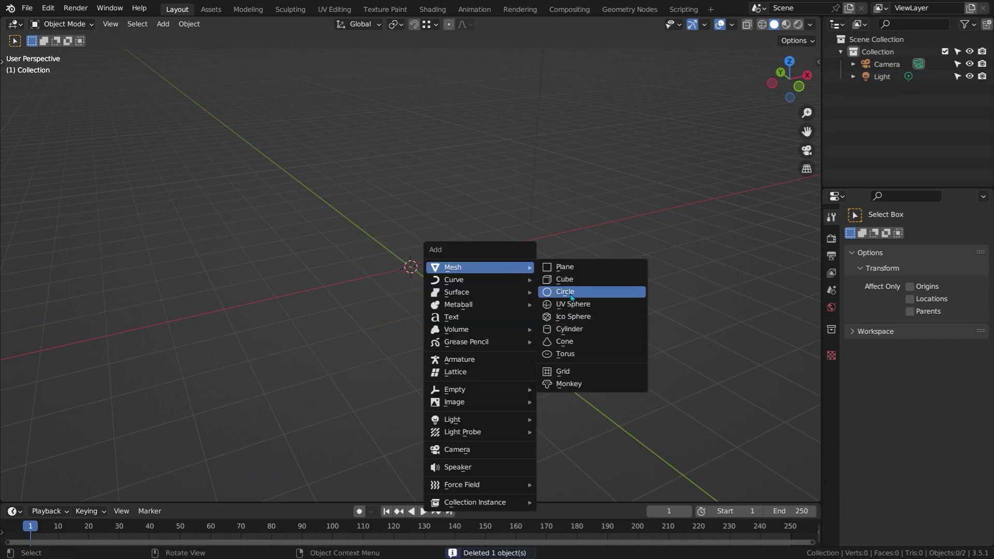
left_click(572, 291)
left_click(147, 358)
type("48")
key("Return")
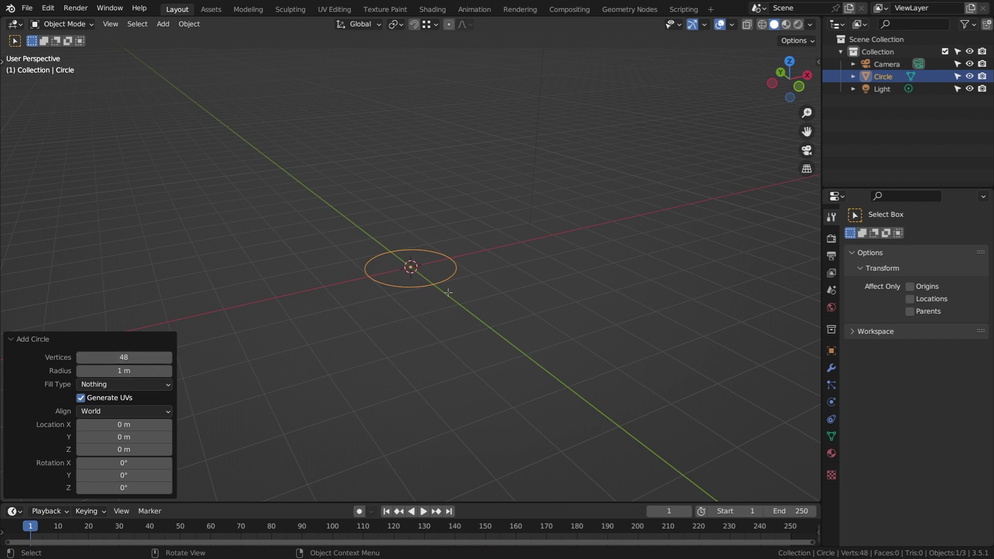
Step: Enlarge the circle 2.5 times in Edit Mode
key("Tab")
type("s2.5")
key("Return")
middle_click_drag(516, 333, 459, 337)
scroll(457, 340, "up", 1)
Step: Select every fourth circle vertex via Checker Deselect (Deselected 3, Offset -1)
left_click(465, 350)
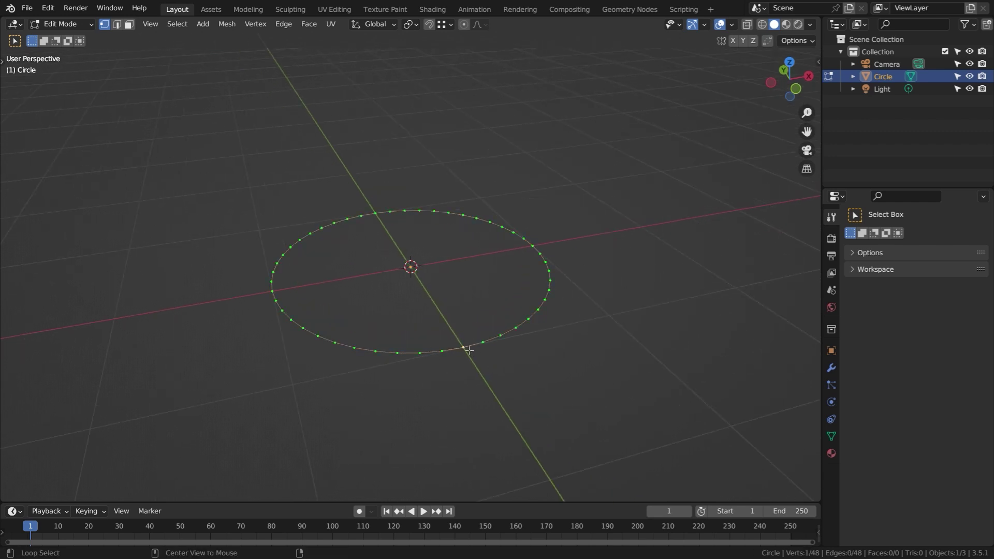
left_click(465, 347, "alt")
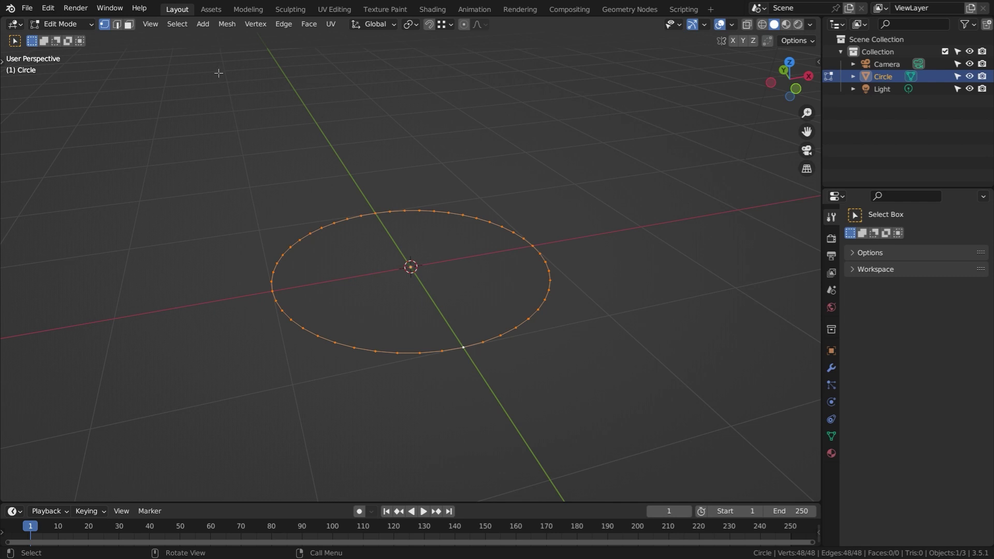
left_click(177, 24)
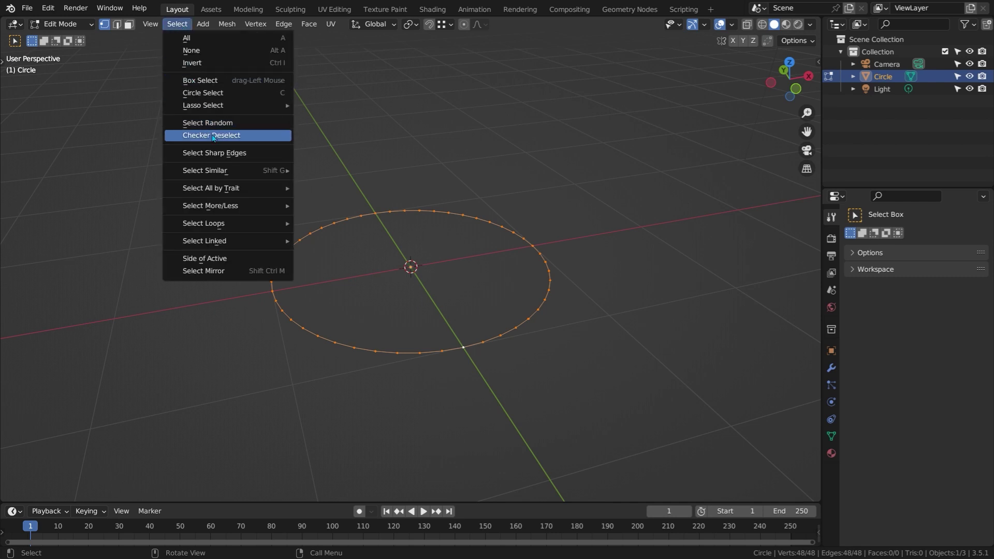
left_click(212, 145)
left_click(126, 461)
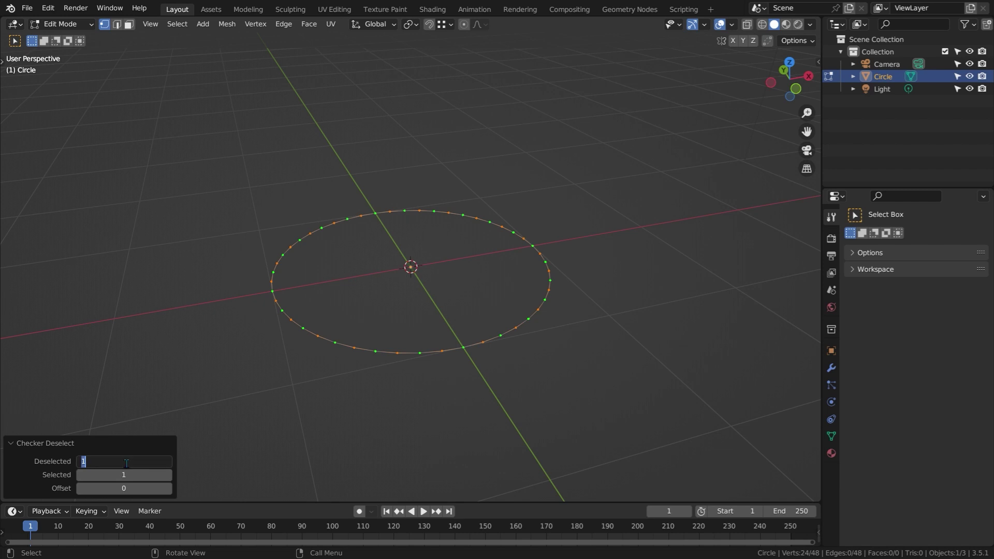
type("3")
key("Return")
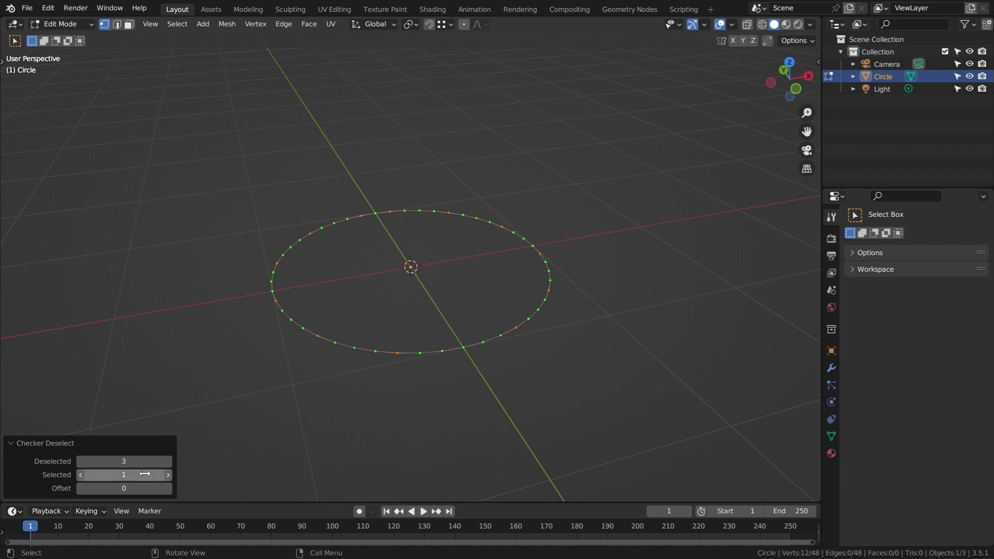
left_click(144, 489)
type("-1")
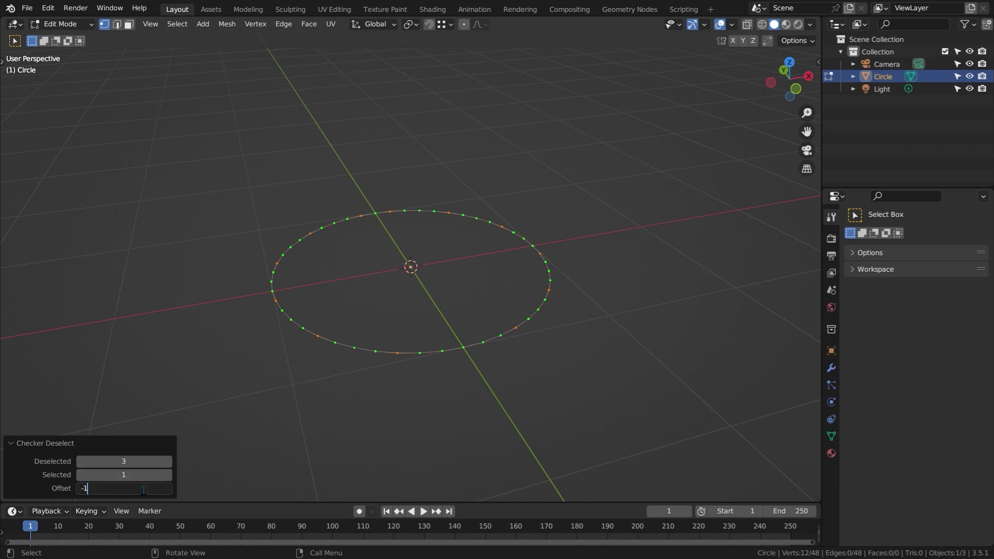
key("Return")
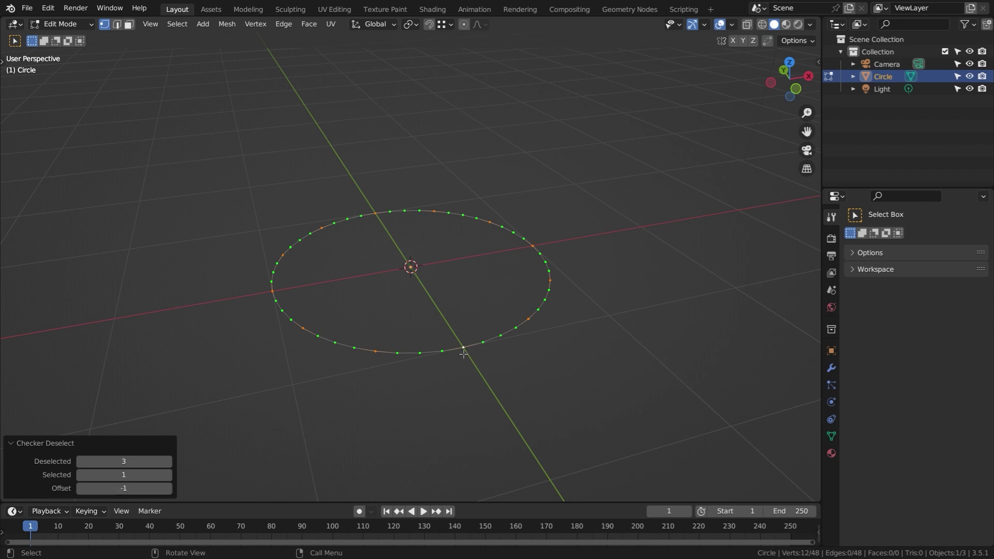
Step: Bevel the selected vertices at 0.015 and select the whole ring
key("ctrl+shift+b")
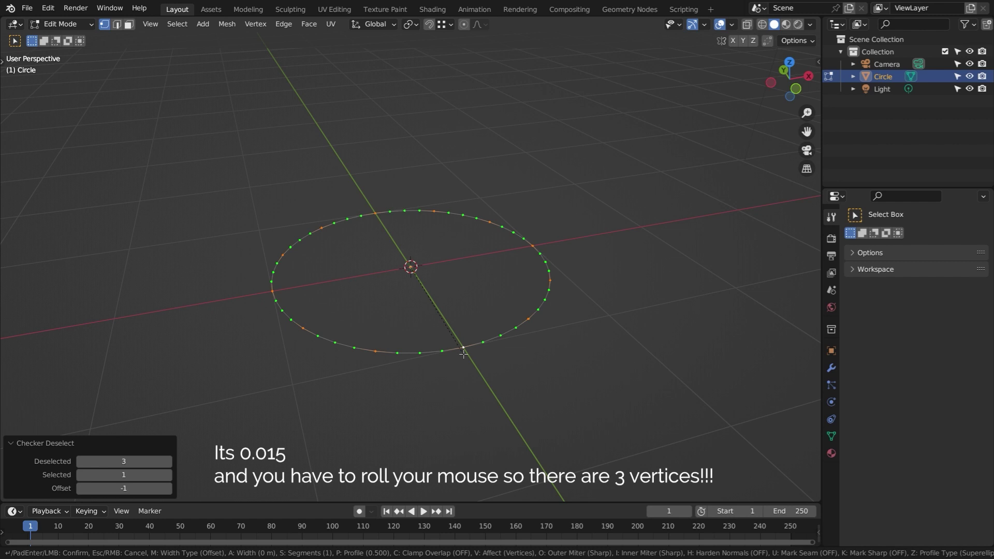
left_click(492, 370)
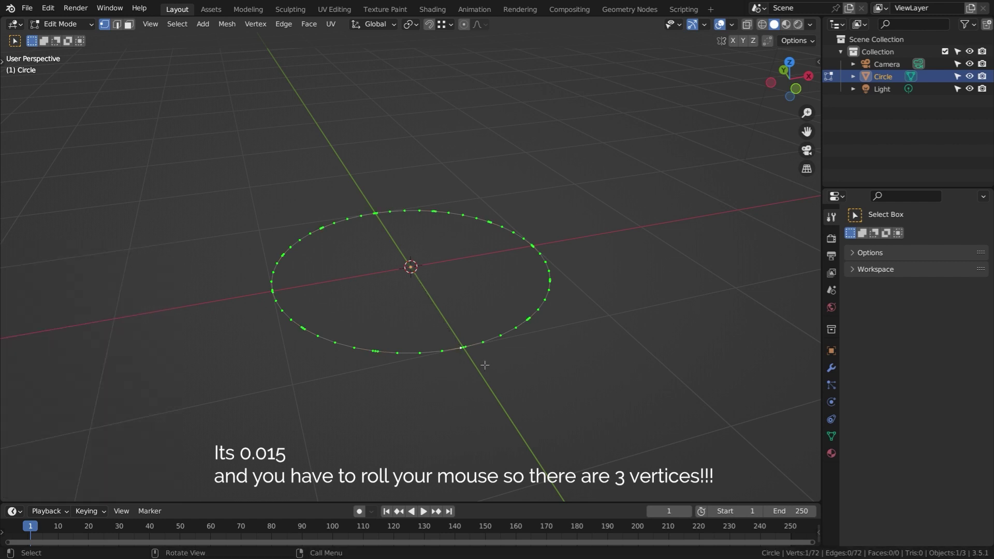
key("a")
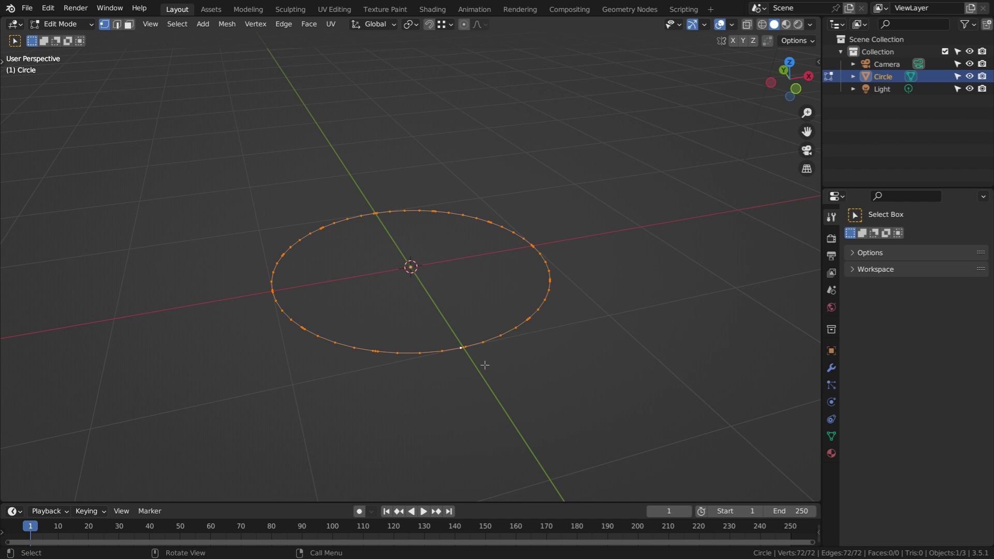
Step: Extrude the ring 1 m up along Z and select the top rim edge loop
type("ez")
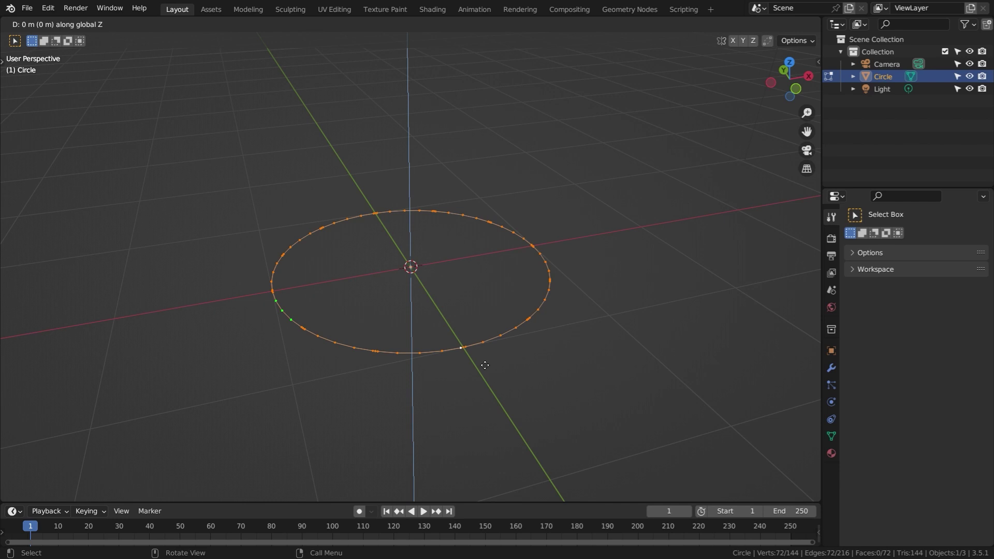
type("1")
key("Return")
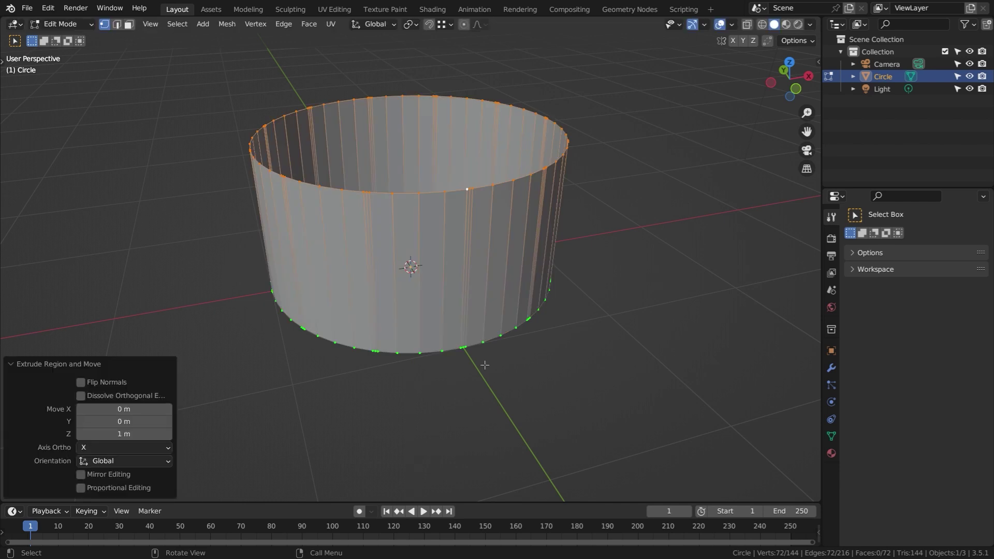
middle_click_drag(452, 225, 435, 223)
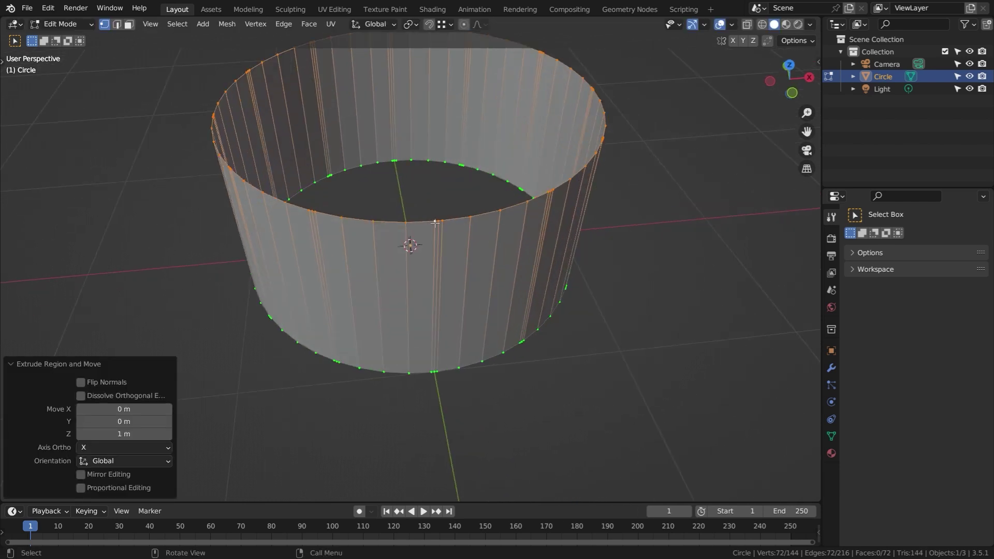
left_click(438, 221)
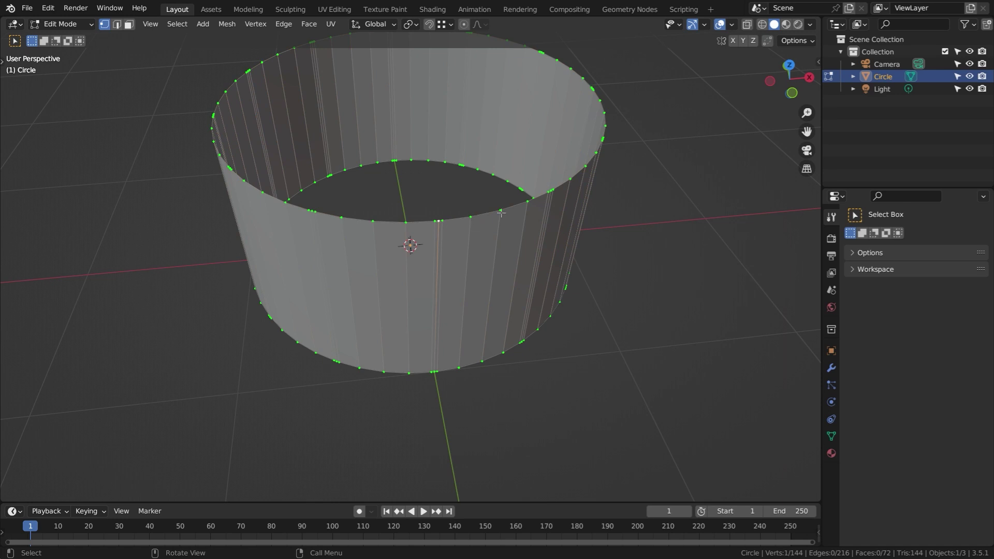
middle_click_drag(547, 189, 444, 284)
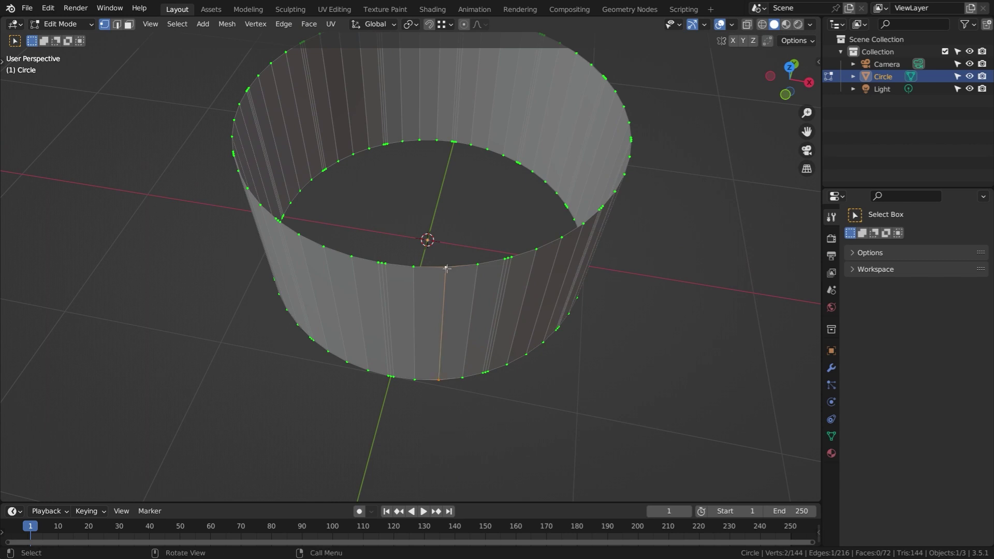
left_click(447, 268, "alt")
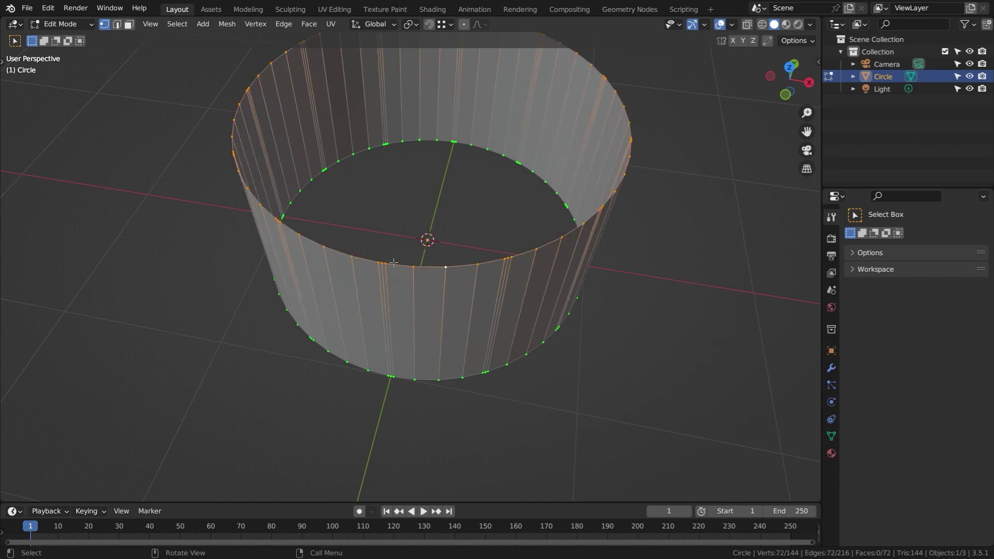
middle_click_drag(457, 268, 451, 350)
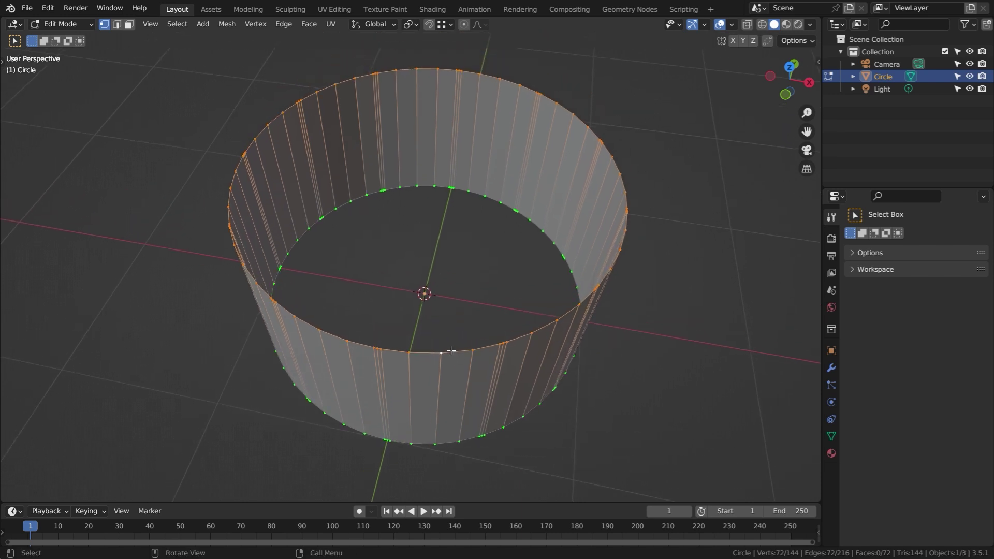
Step: Keep one of every six top-rim vertices selected using Checker Deselect (Deselected 5)
left_click(177, 24)
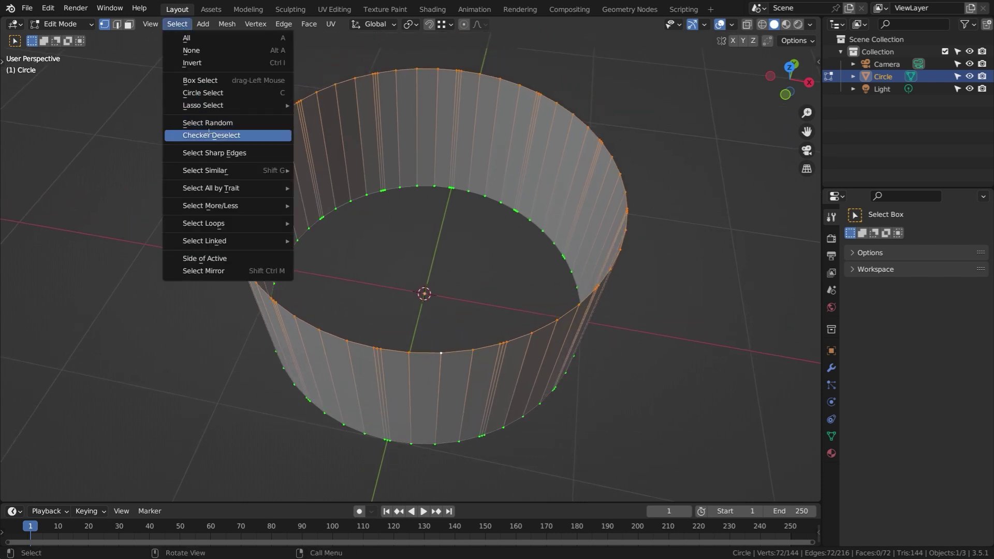
left_click(210, 135)
left_click(149, 461)
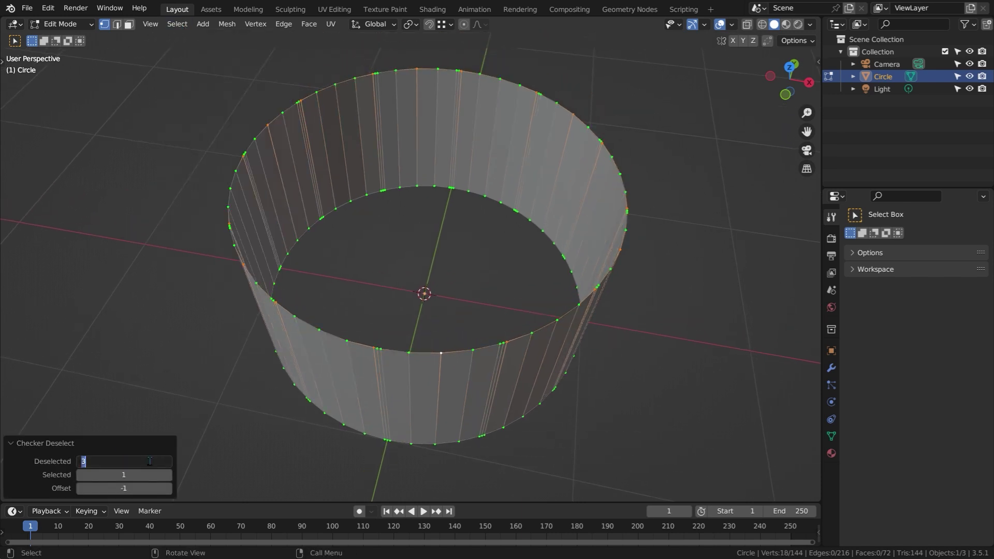
key("Return")
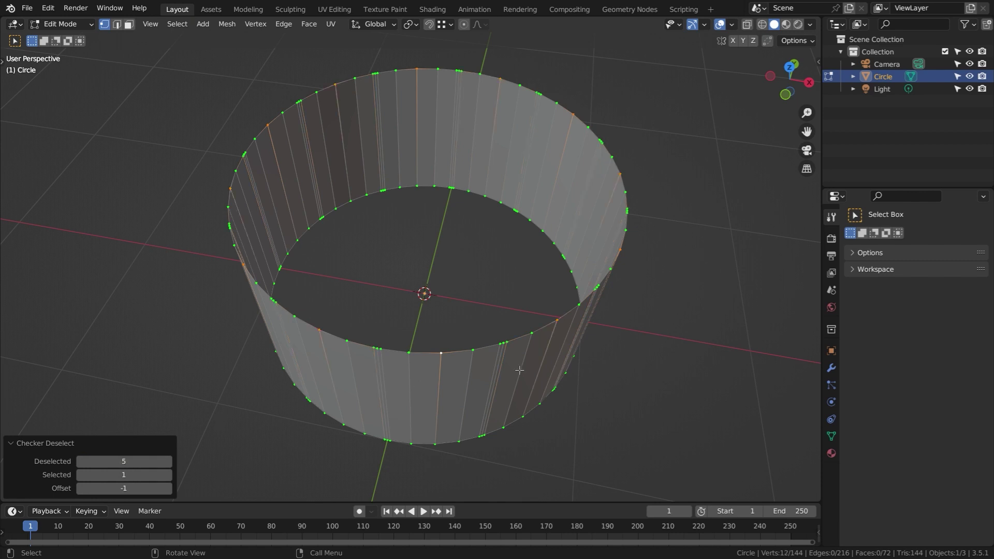
Step: Scale those vertices to 0.805 with Sphere proportional editing at size 0.239
left_click(463, 25)
left_click(484, 25)
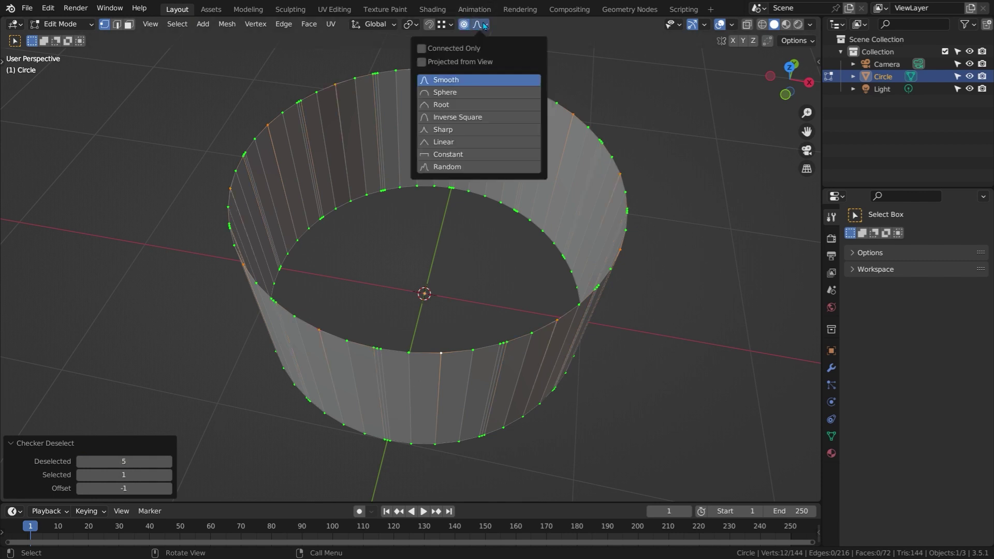
left_click(472, 93)
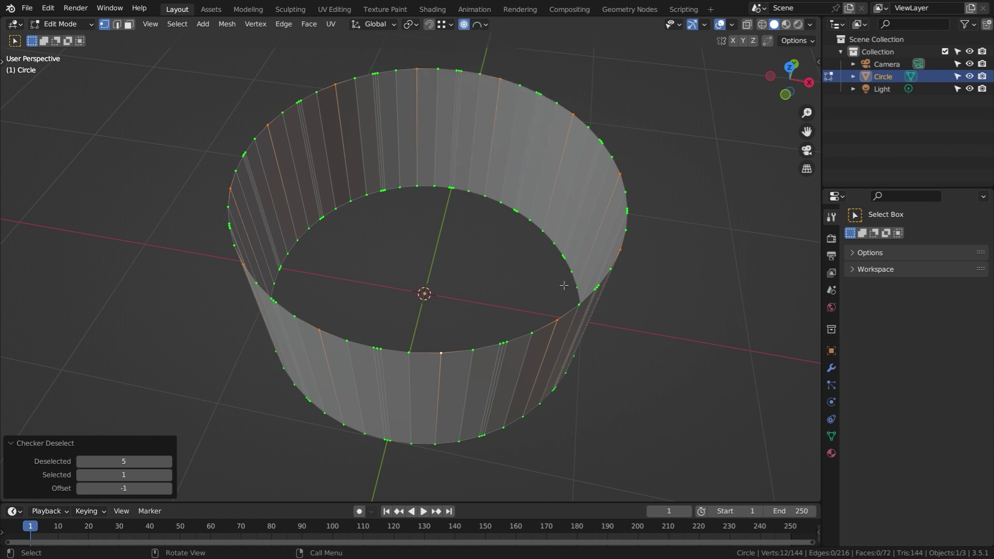
key("s")
scroll(490, 276, "up", 4)
scroll(490, 276, "up", 10)
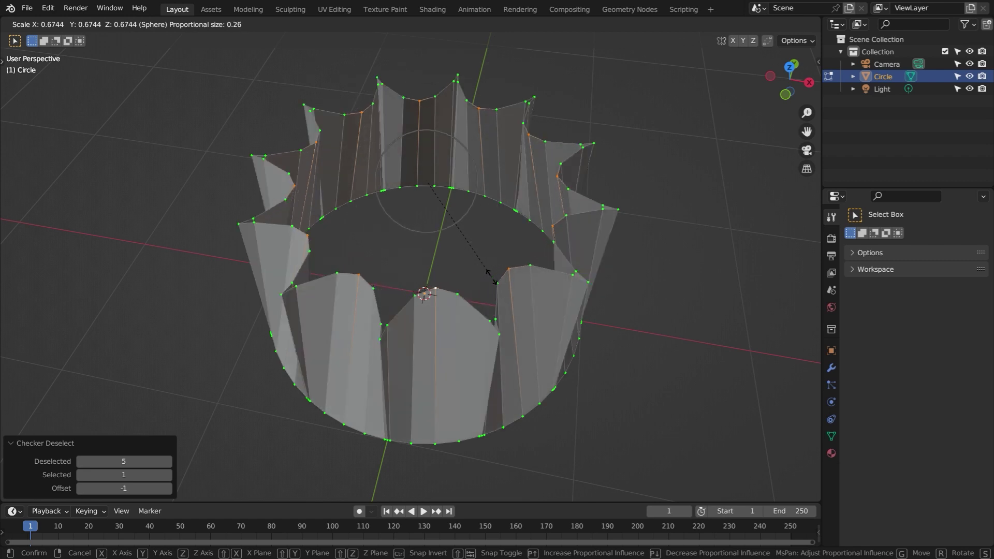
scroll(491, 276, "up", 1)
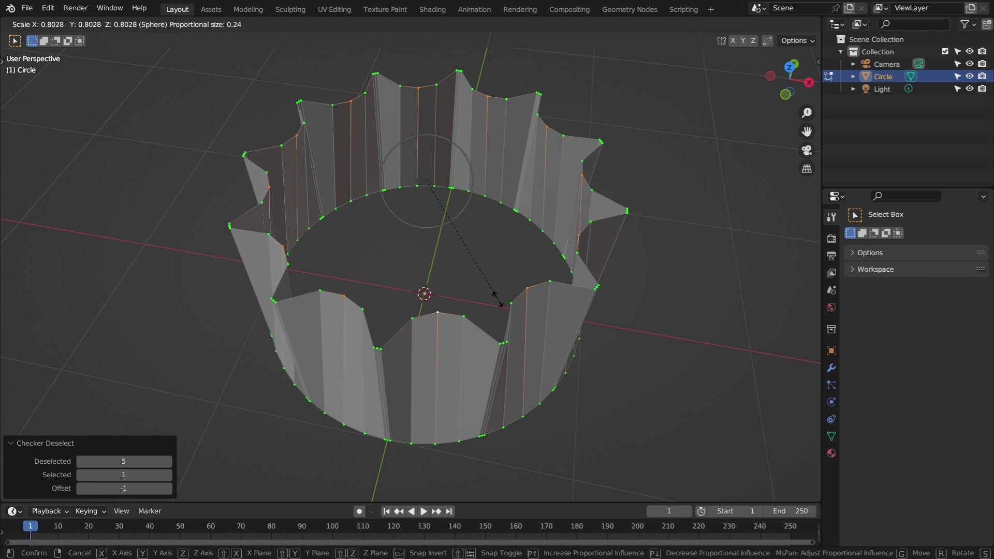
left_click(495, 299)
mouse_move(428, 346)
middle_mouse_down()
mouse_move(398, 325)
mouse_move(411, 352)
middle_mouse_up()
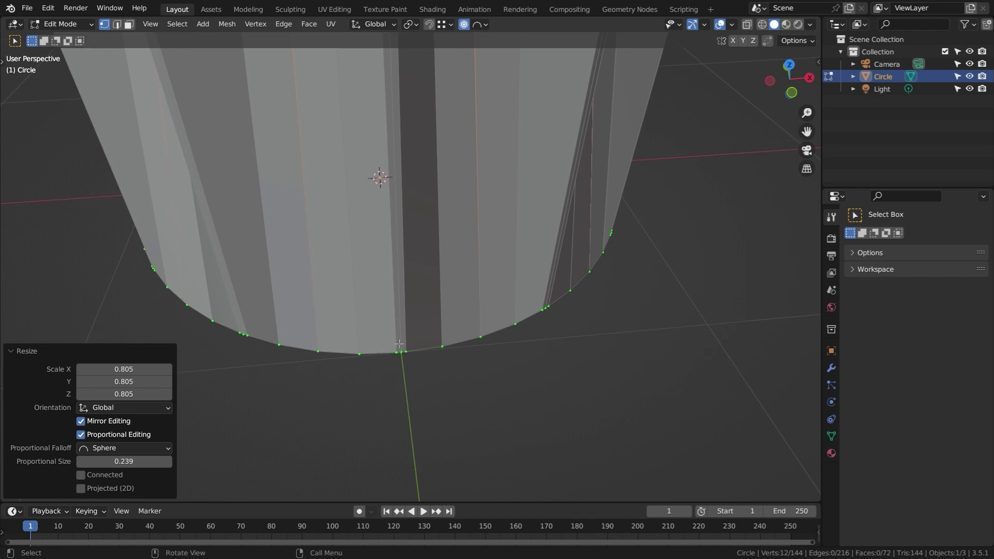
Step: Raise alternating bottom-rim vertices along Z into sharp points using Sharp proportional falloff
left_click(401, 354, "alt")
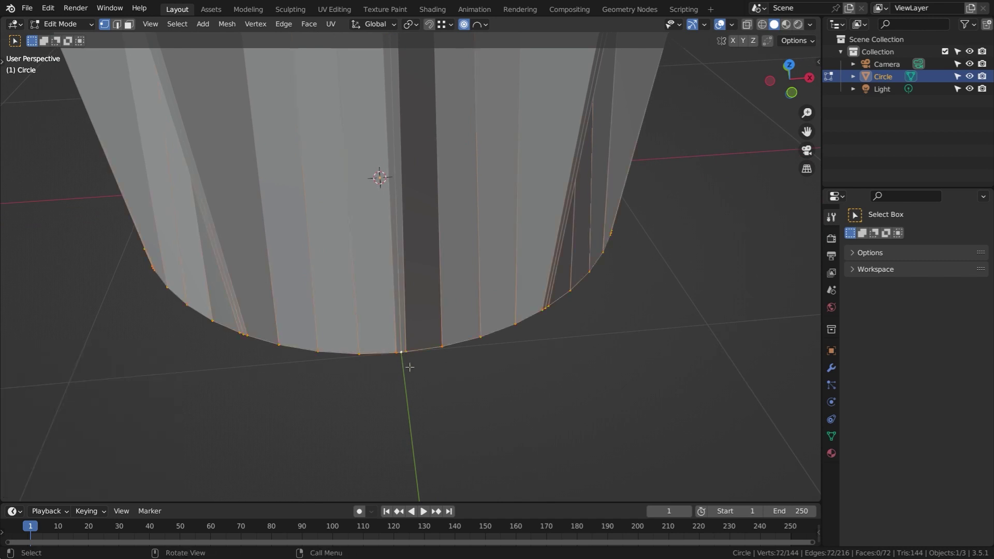
scroll(403, 342, "up", 4, "shift")
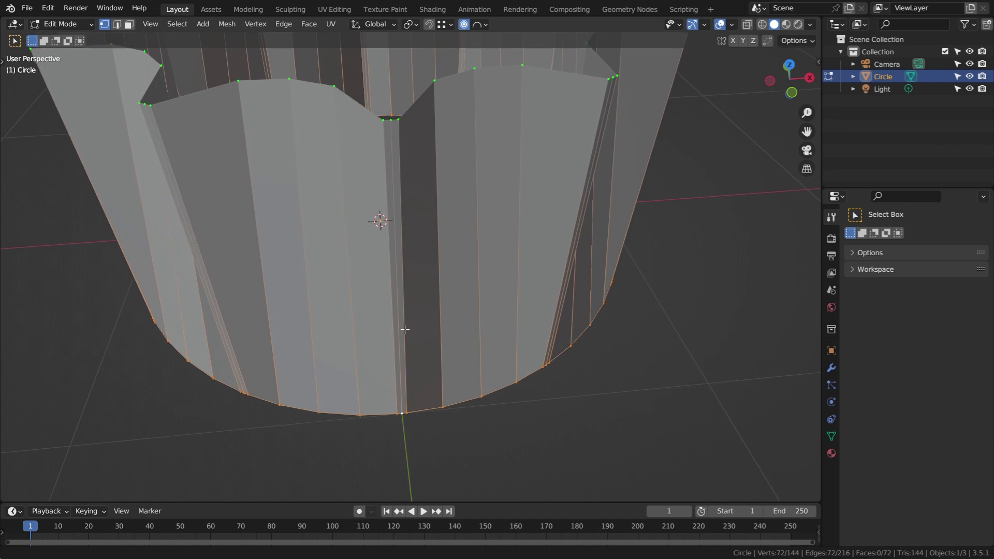
scroll(404, 339, "down", 2)
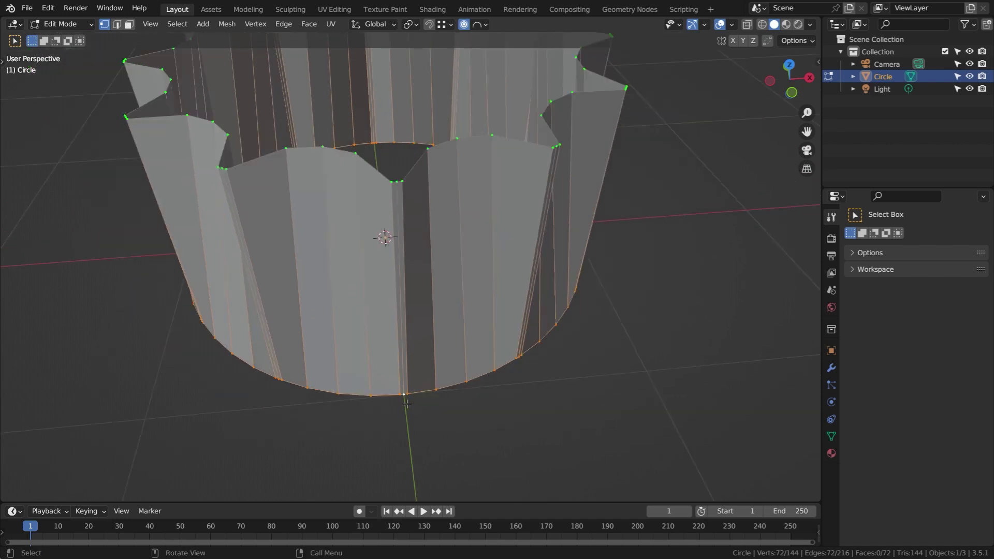
left_click(177, 24)
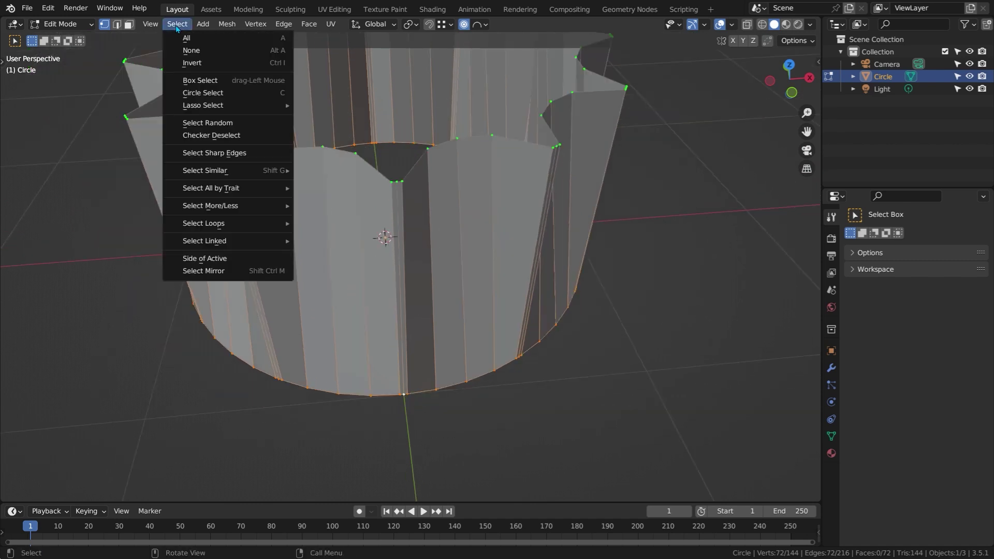
left_click(212, 135)
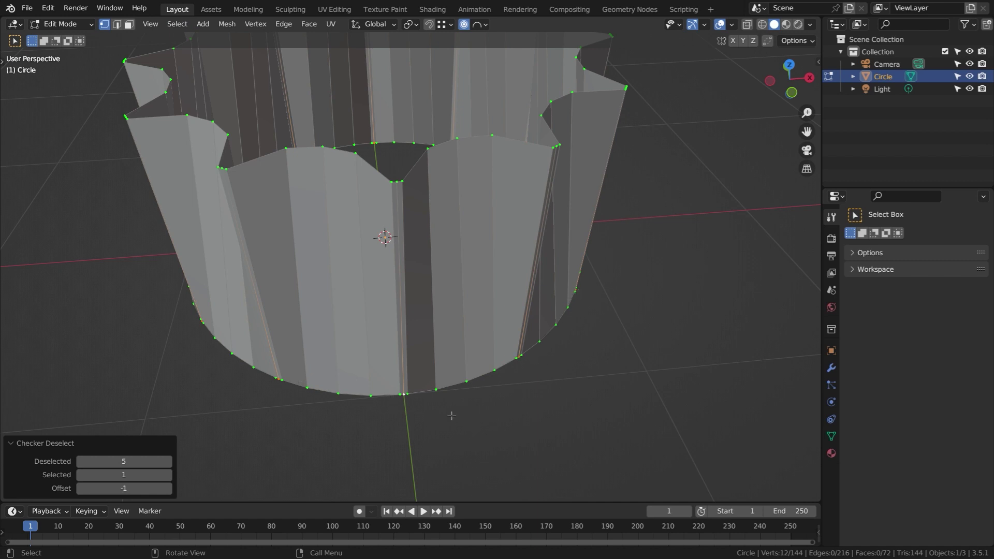
left_click(485, 24)
left_click(459, 129)
key("g")
key("z")
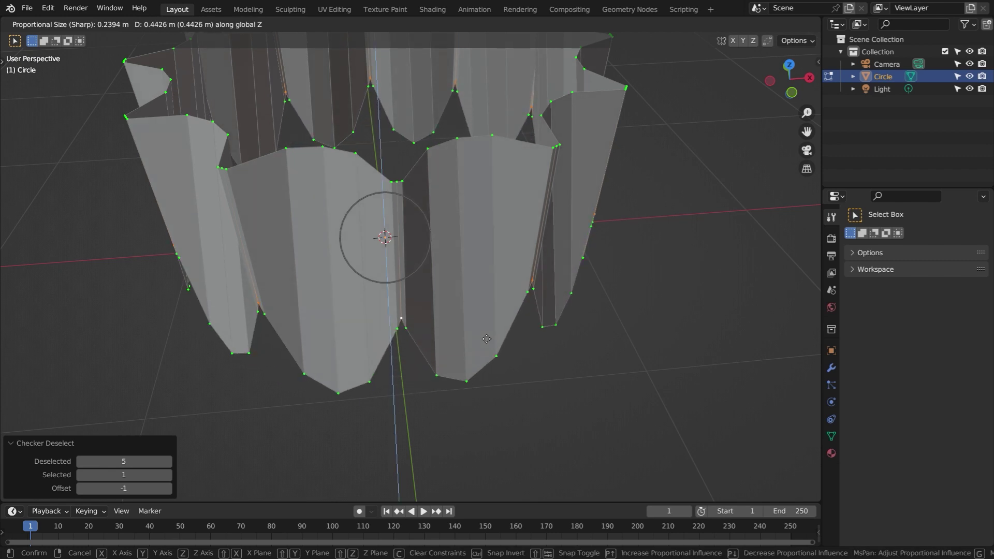
scroll(485, 318, "down", 2)
scroll(483, 314, "down", 1)
left_click(483, 317)
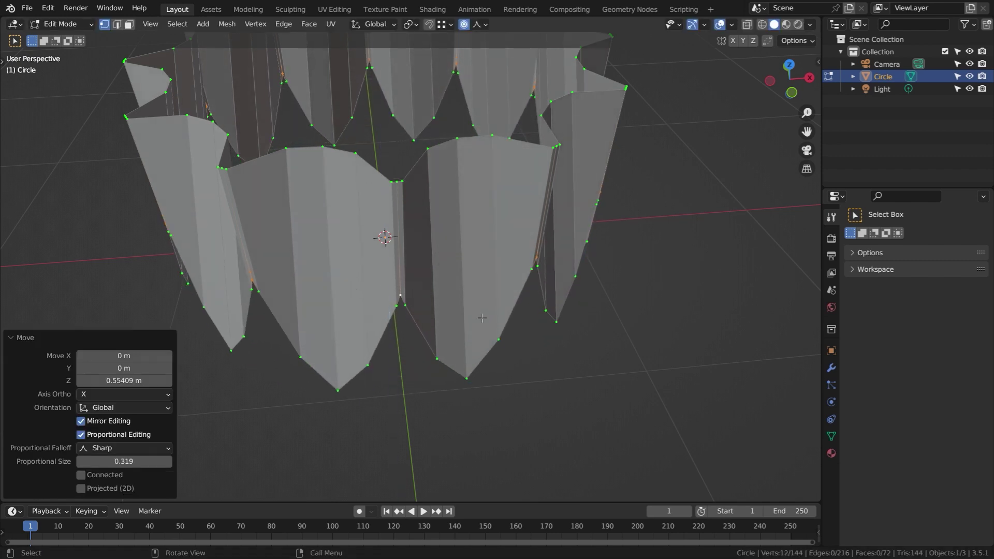
Step: Raise the other rim edge loop along Z
left_click(427, 340, "alt")
key("g")
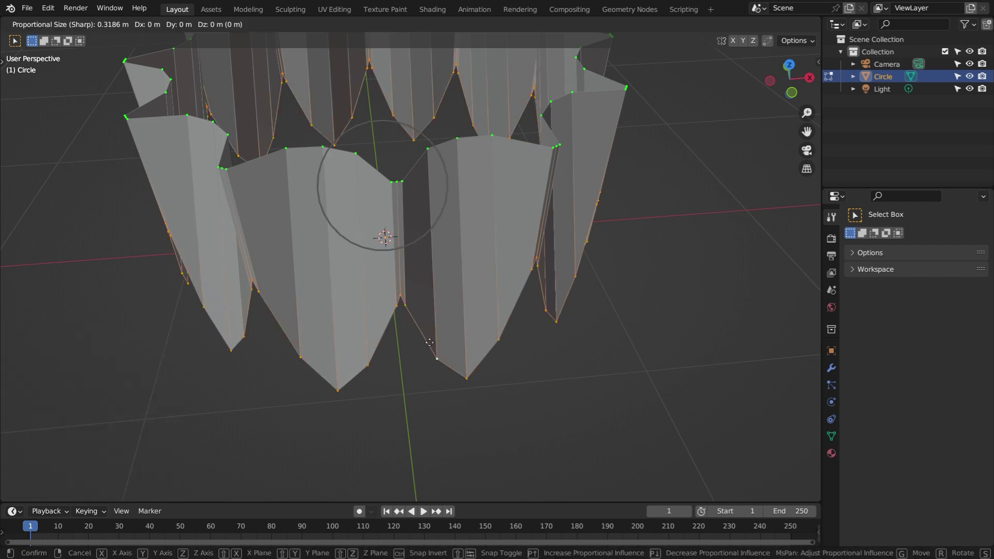
key("z")
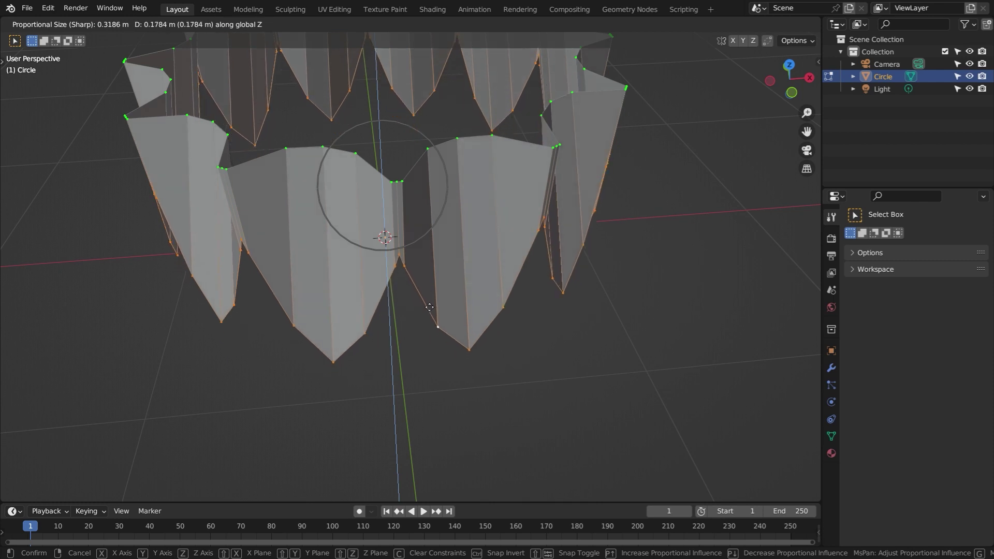
left_click(432, 271)
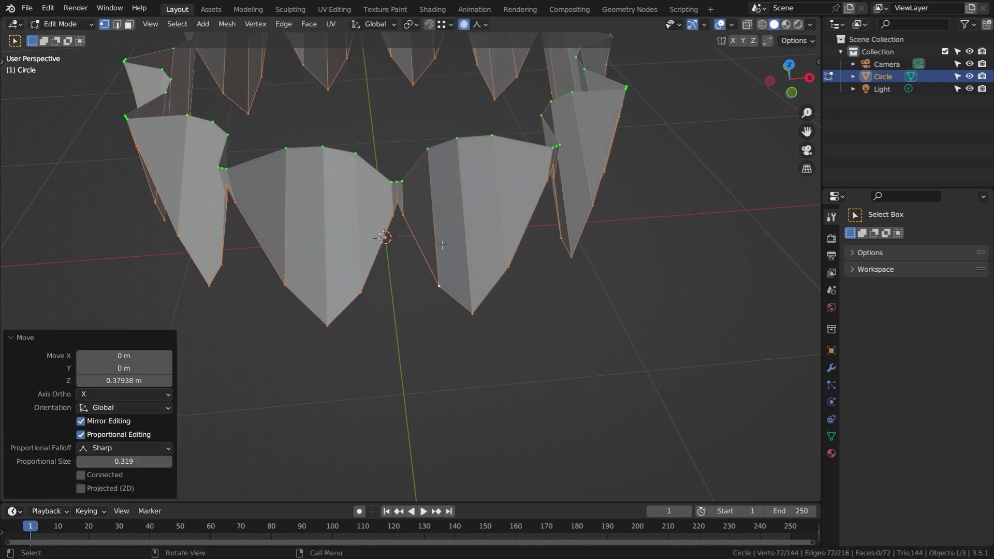
Step: Extrude the loop 0.571 m downward, flatten it level with S Z 0, then select the top rim
key("e")
key("z")
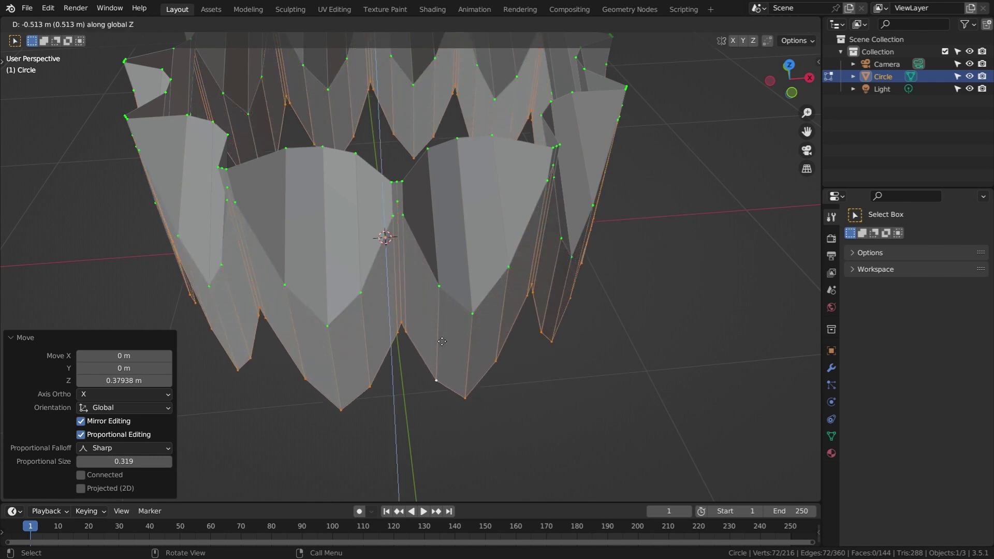
left_click(441, 349)
key("s")
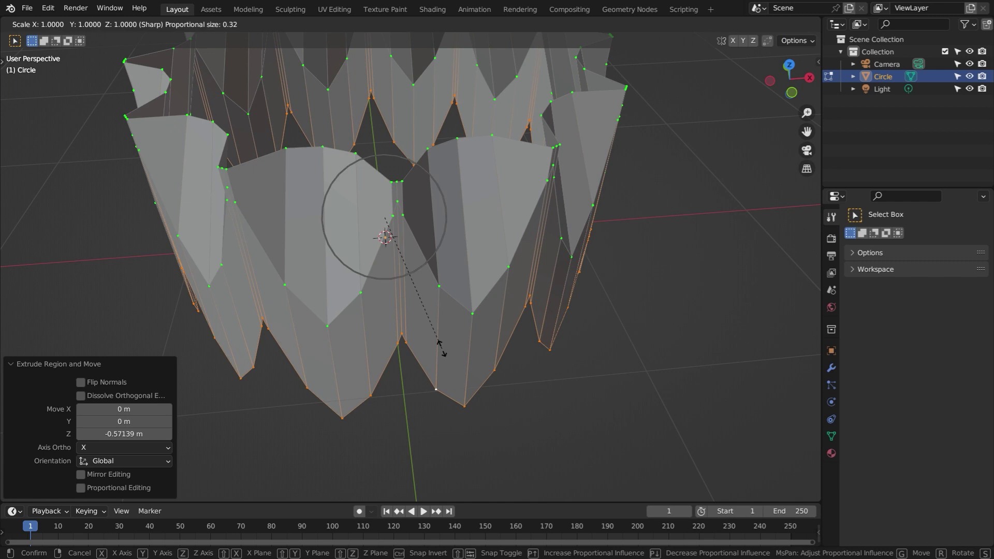
key("z")
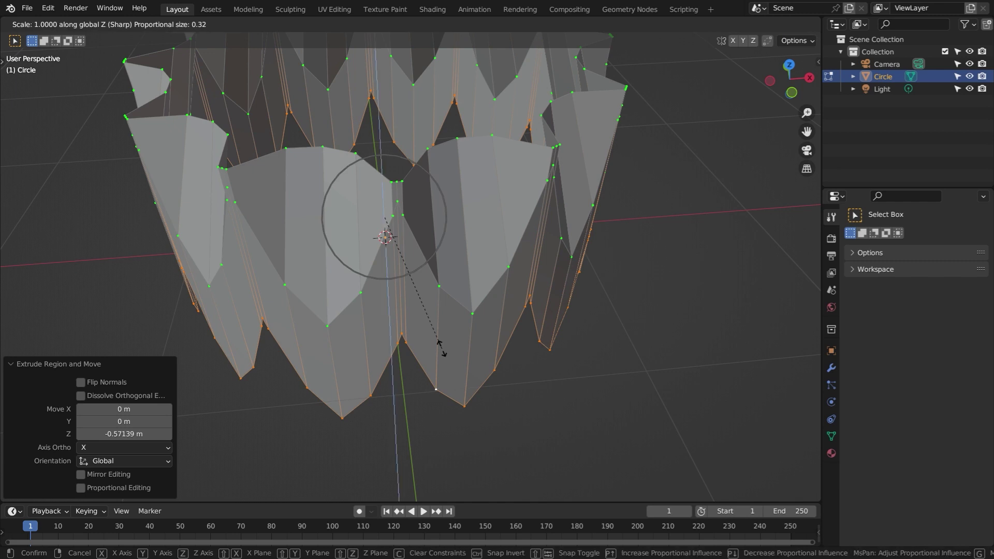
type("0")
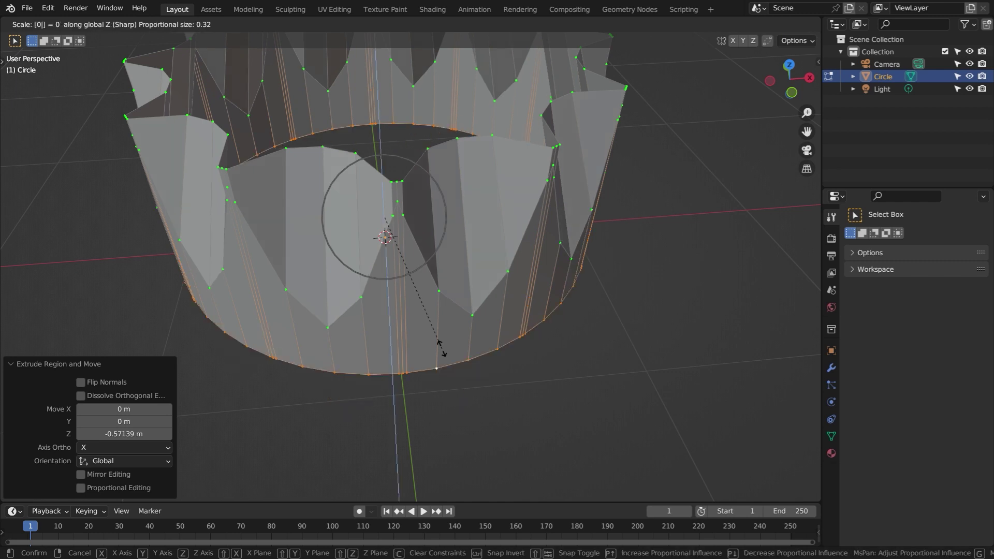
key("Return")
key("Tab")
key("Tab")
left_click(413, 166, "alt")
Step: Extrude the top rim inward twice, scaling to 0.926 then 0.889
key("e")
key("s")
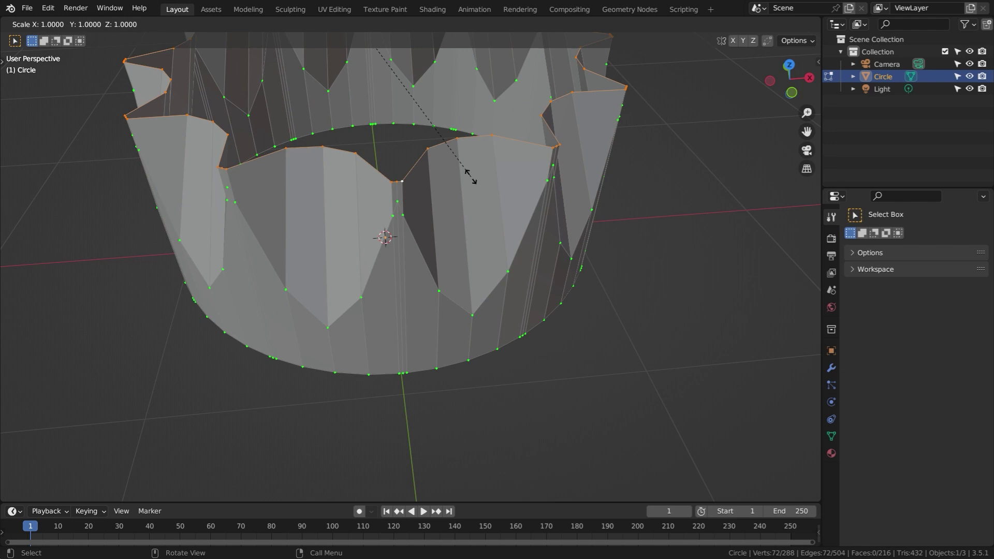
left_click(454, 170)
key("e")
key("s")
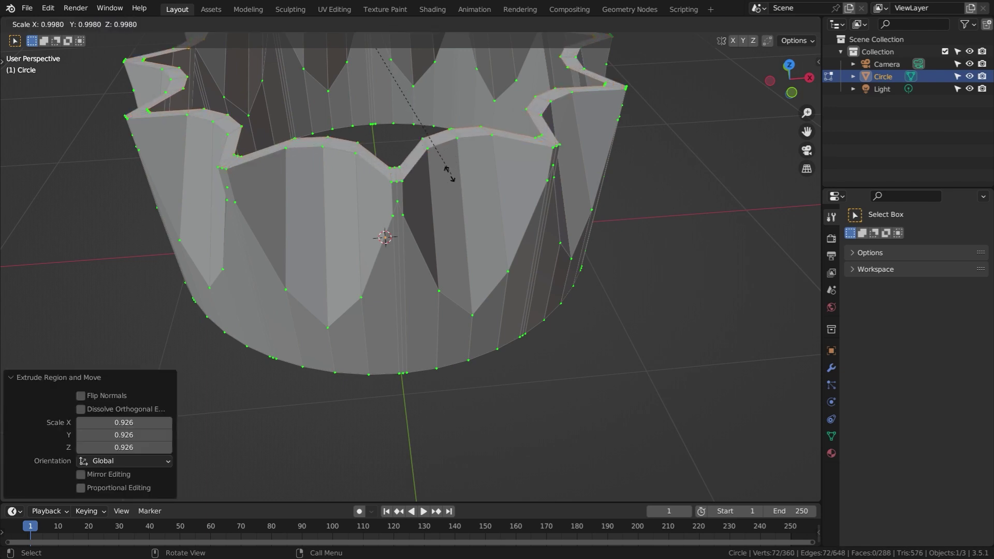
left_click(443, 180)
middle_click_drag(443, 180, 466, 222)
Step: Make the inner loop a LoopTools circle and shrink it to 0.873 without proportional editing
key("n")
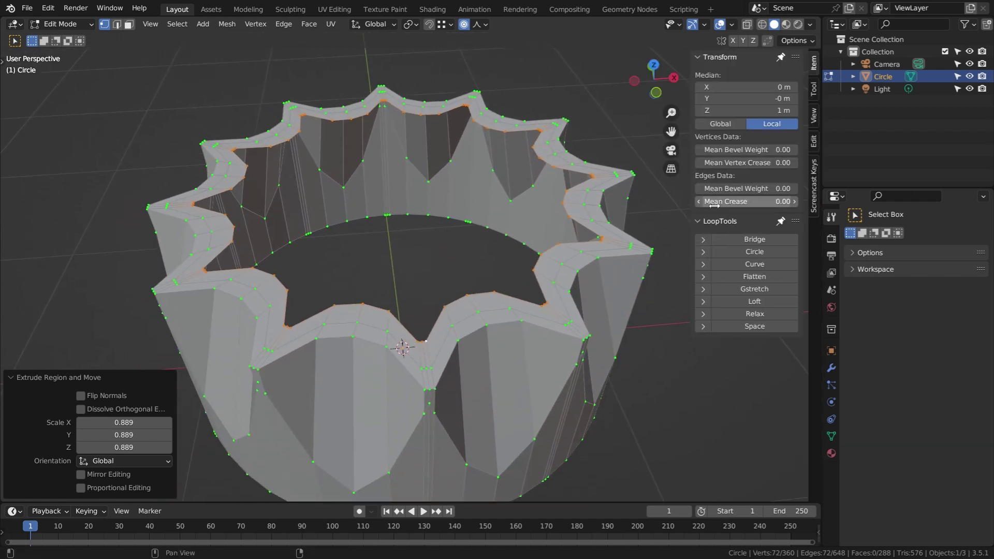
left_click(755, 252)
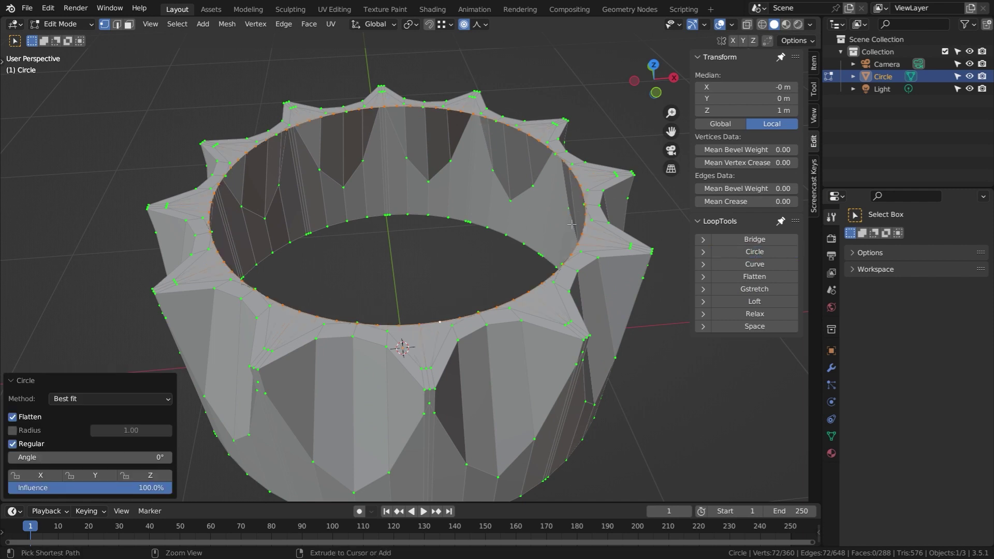
left_click(463, 25)
key("s")
key("Return")
middle_click_drag(503, 290, 463, 262)
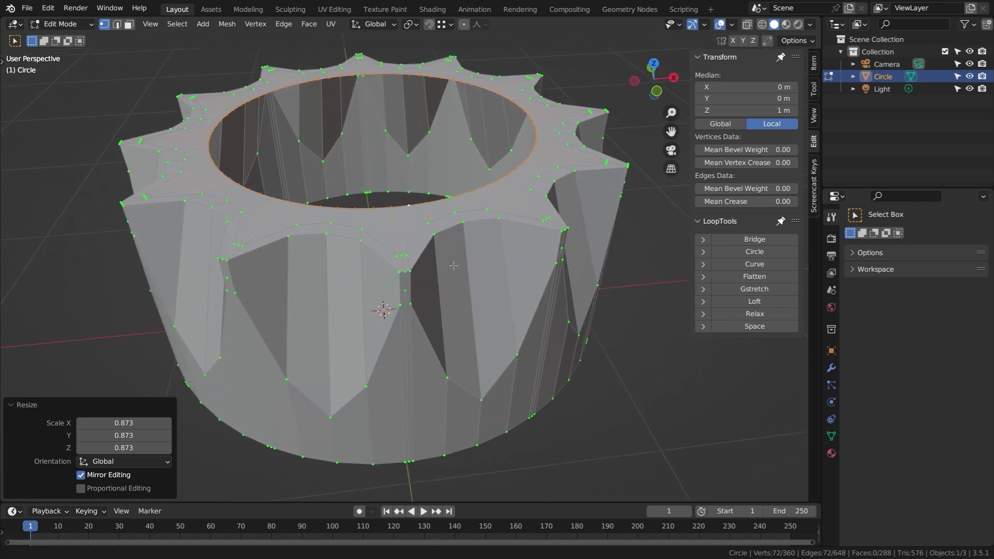
Step: Recalculate normals outward and bevel the outer top rim loop at 0.02 m
key("a")
key("shift+n")
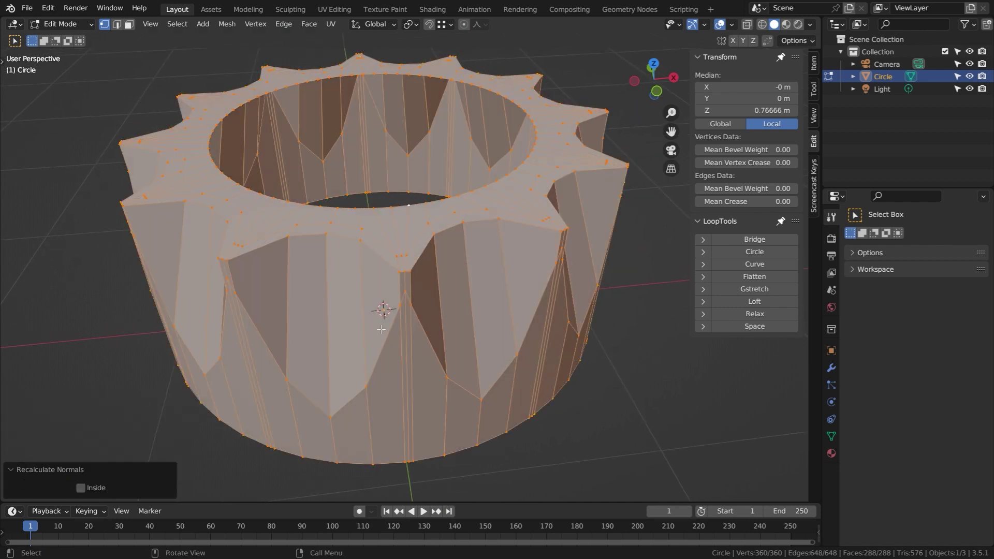
key("alt+a")
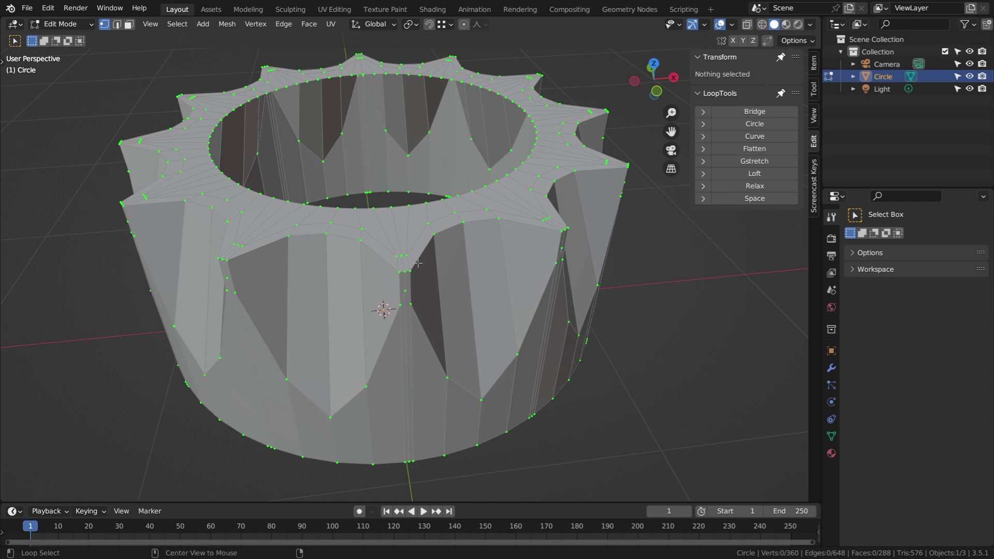
left_click(418, 264, "alt")
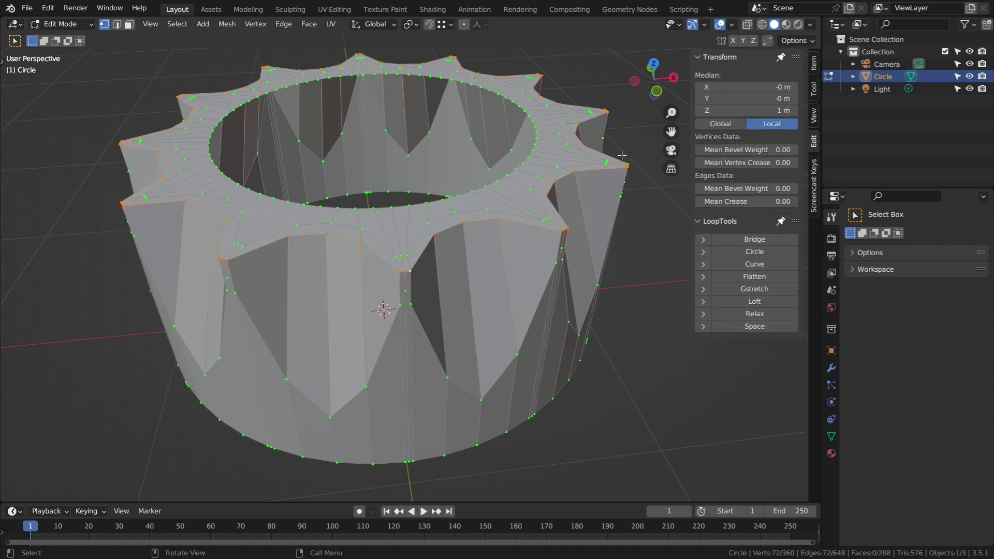
key("ctrl+b")
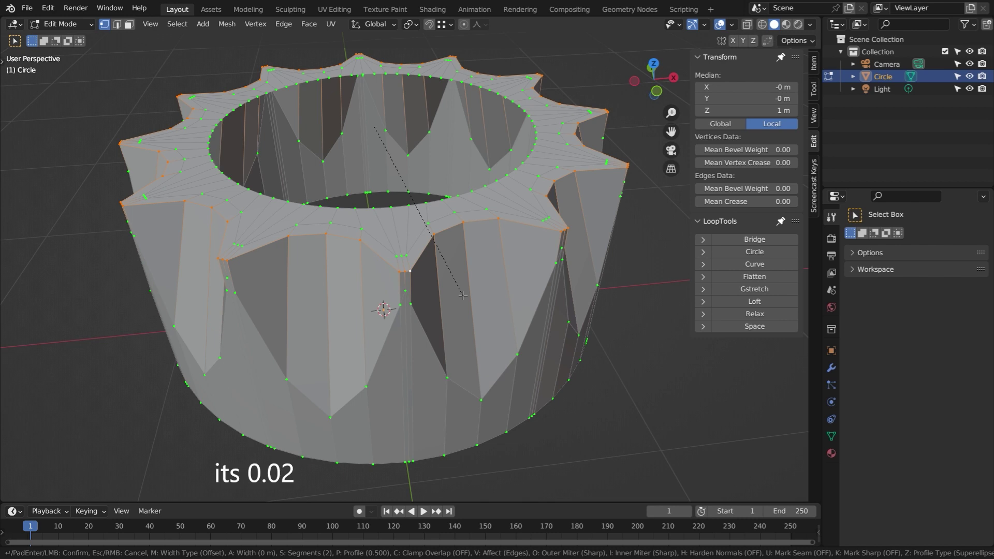
type("0.02")
key("Return")
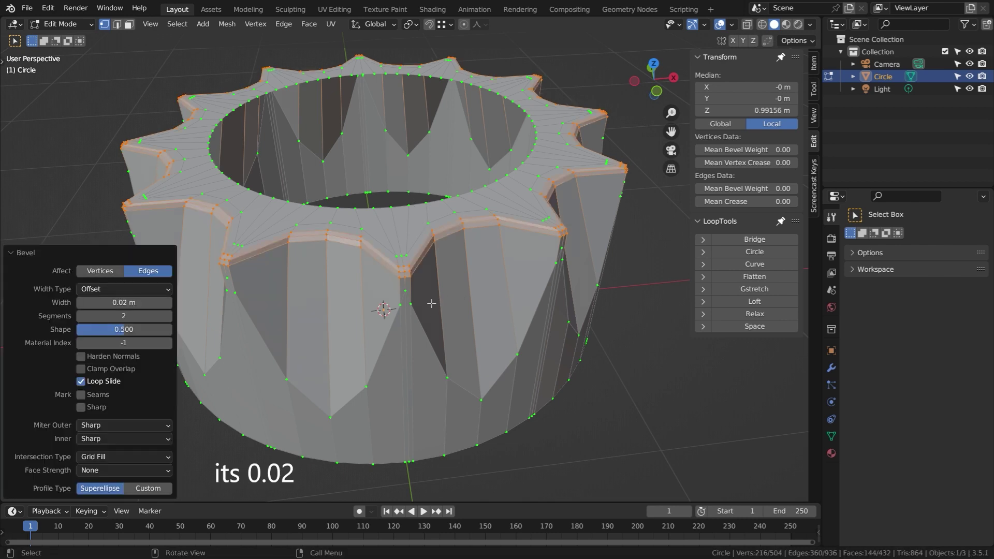
Step: Bevel the next edge loop at 0.01 m and add level 3 subdivision
left_click(430, 341, "alt")
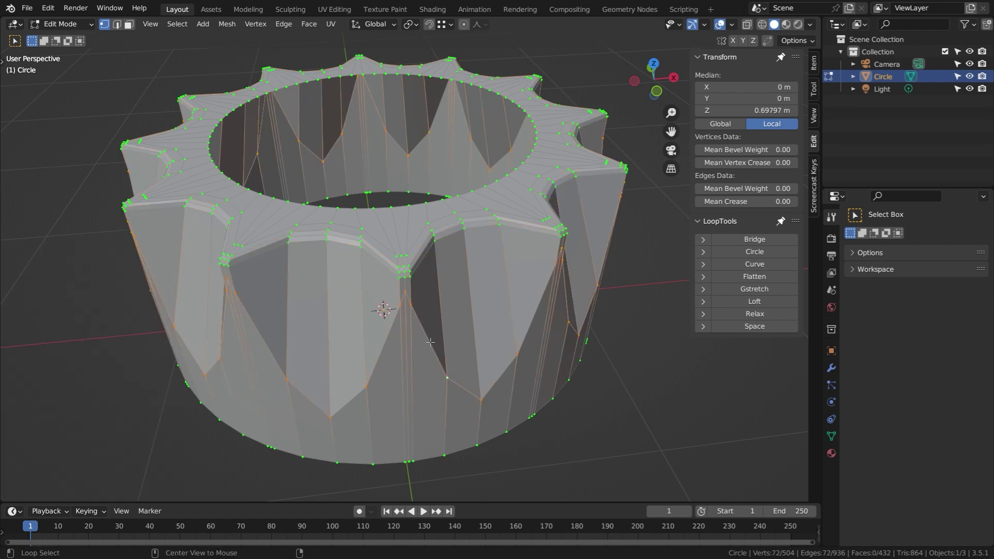
key("ctrl+b")
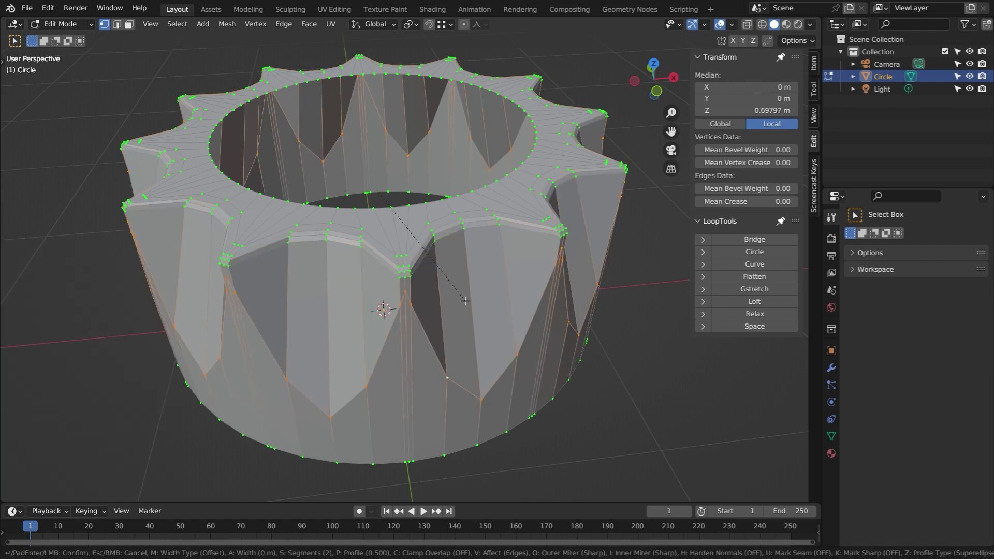
type("0.01")
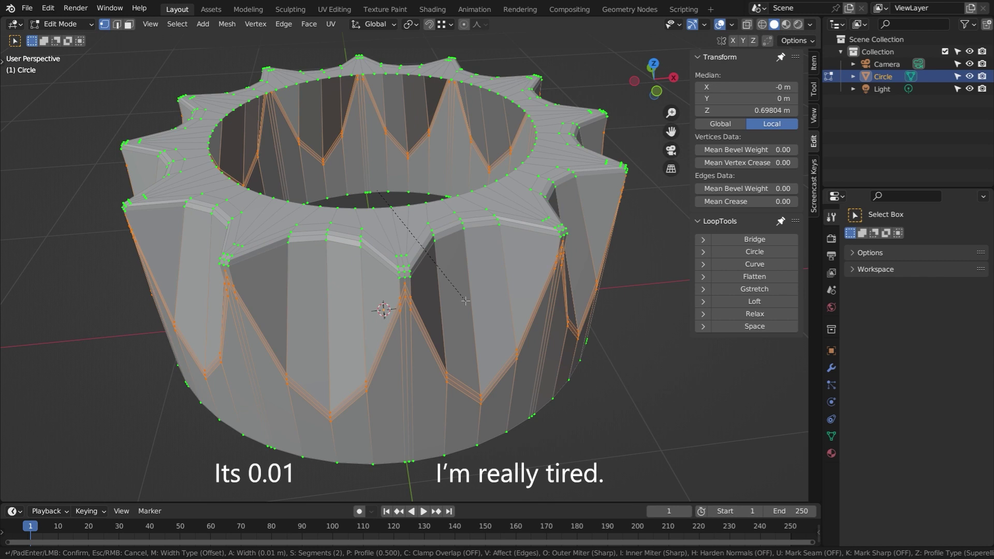
key("Return")
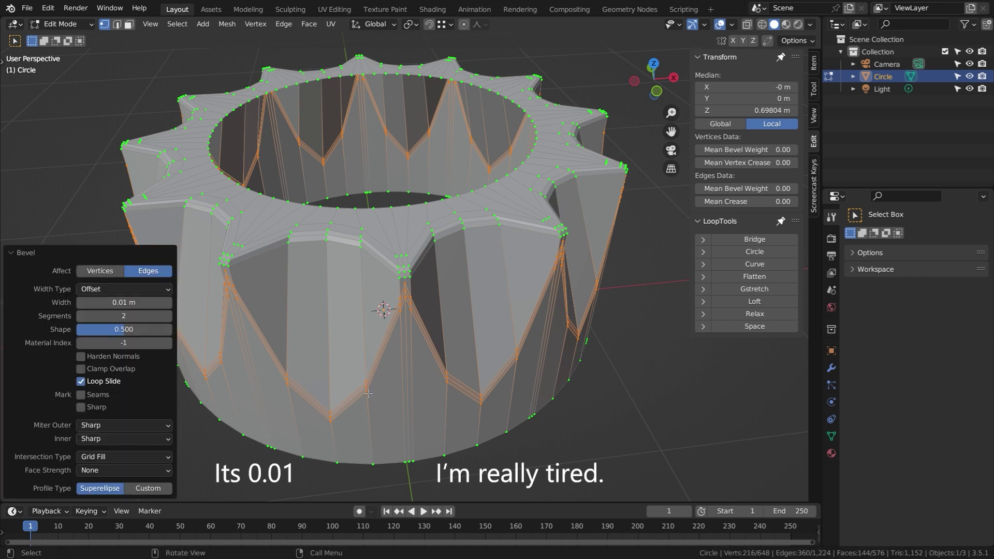
key("Tab")
key("ctrl+3")
key("Tab")
Step: Round the knob's bottom loop with LoopTools Circle, rotated at a 4° angle
key("Tab")
middle_click_drag(440, 324, 430, 272)
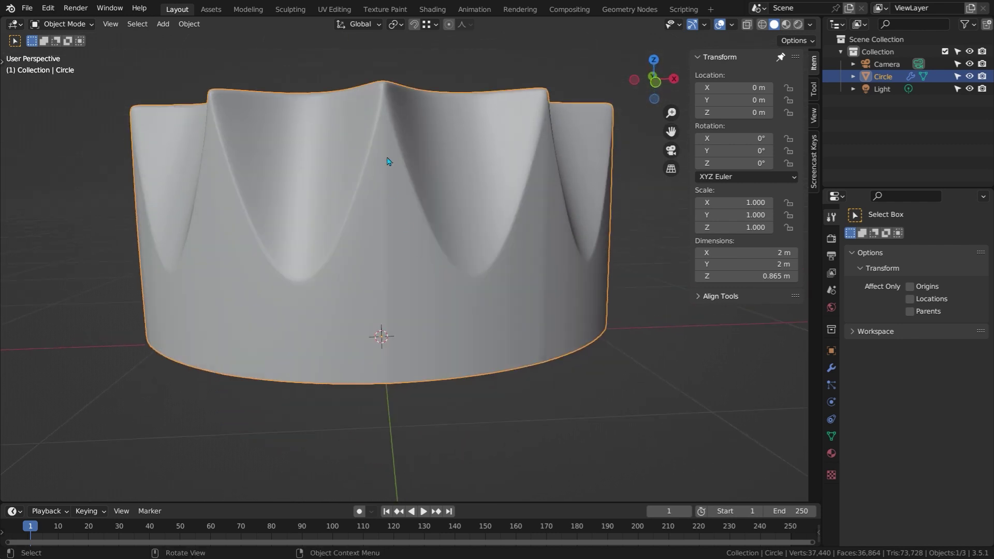
mouse_move(357, 315)
middle_mouse_down()
mouse_move(328, 306)
mouse_move(364, 306)
middle_mouse_up()
key("Tab")
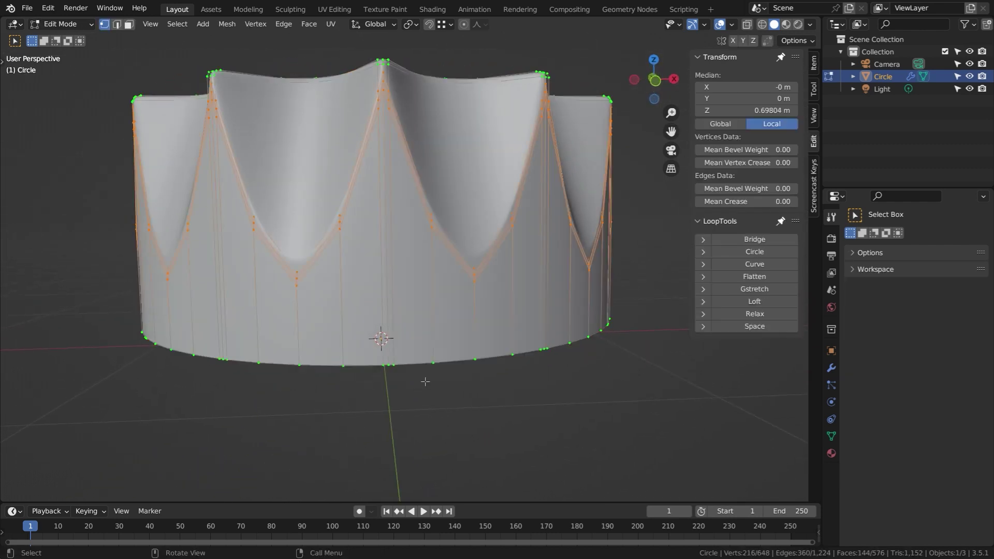
middle_click_drag(418, 342, 413, 316)
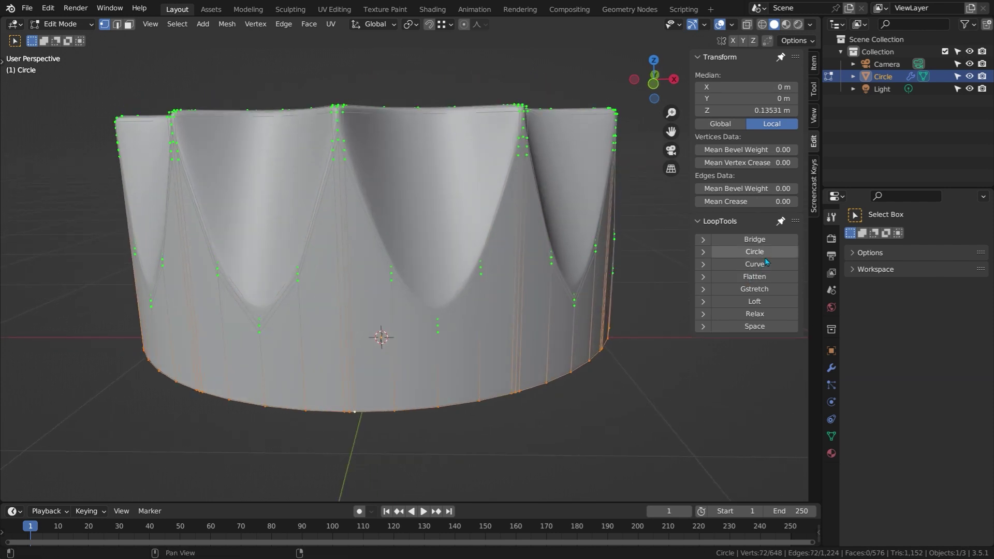
middle_click_drag(409, 362, 408, 332)
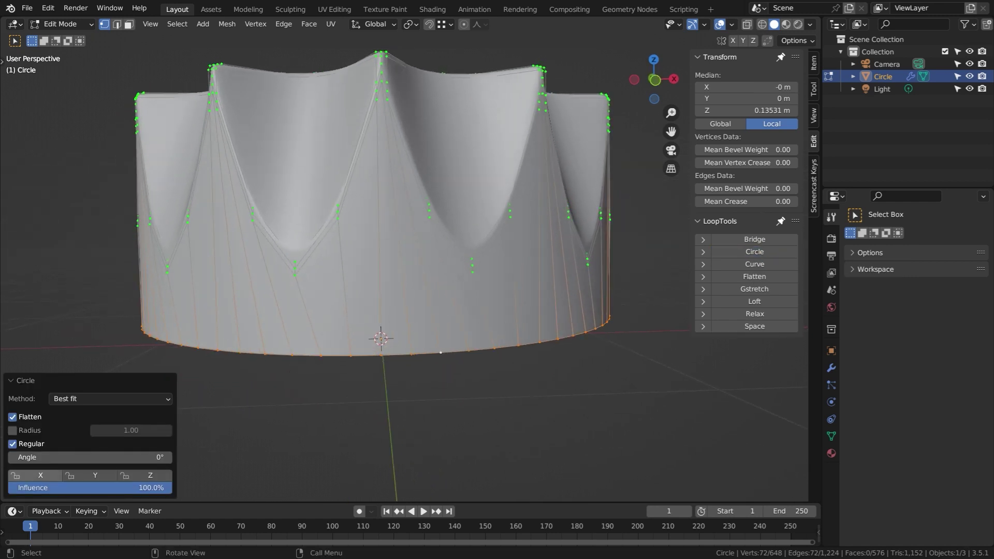
left_click(144, 456)
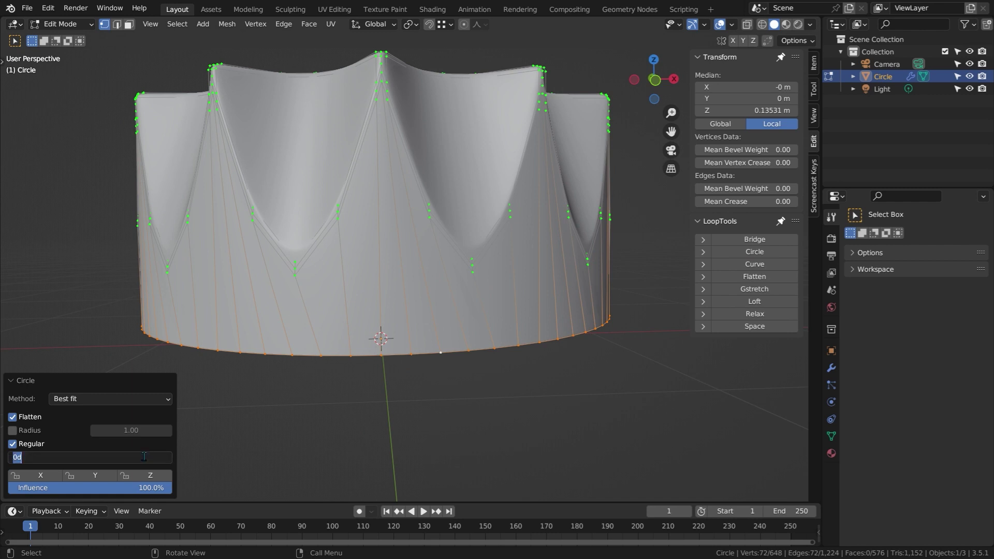
type("4")
key("Return")
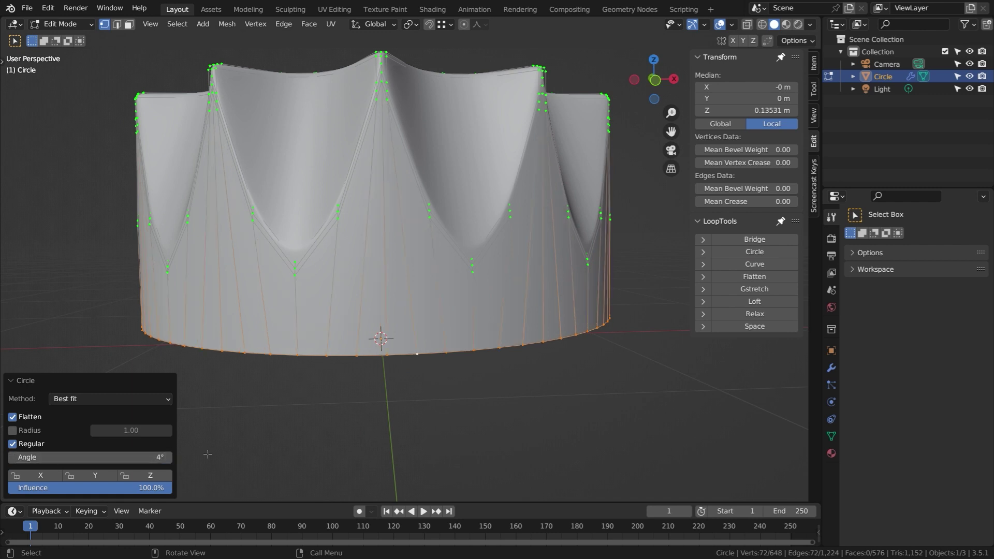
middle_click_drag(415, 292, 407, 373)
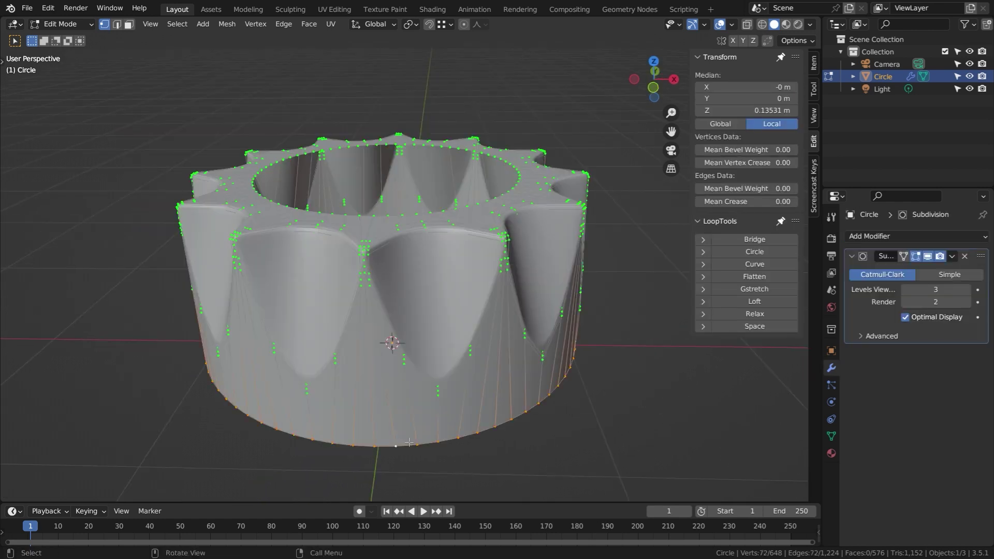
Step: Extrude the bottom edge loop 0.234 m down along Z into a plain base
key("e")
key("z")
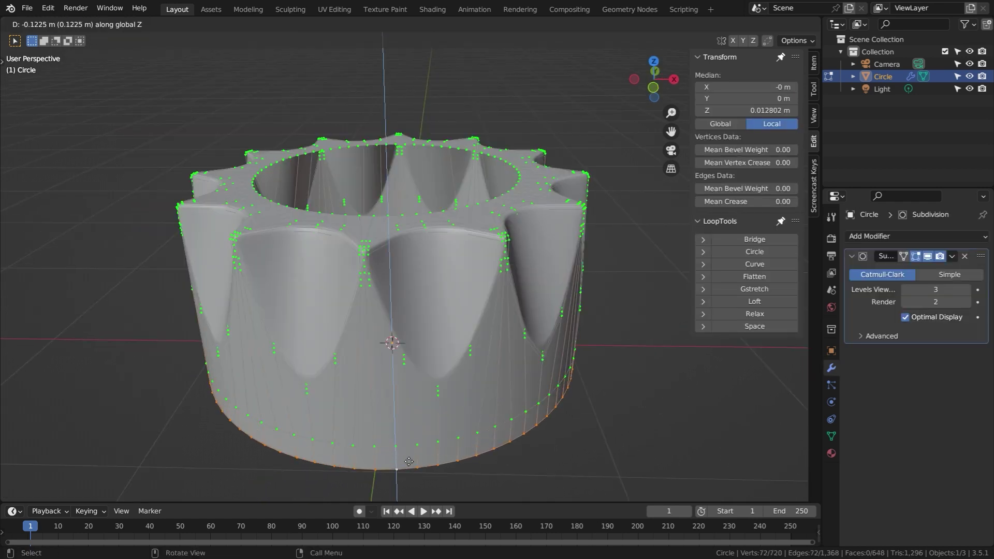
left_click(408, 477)
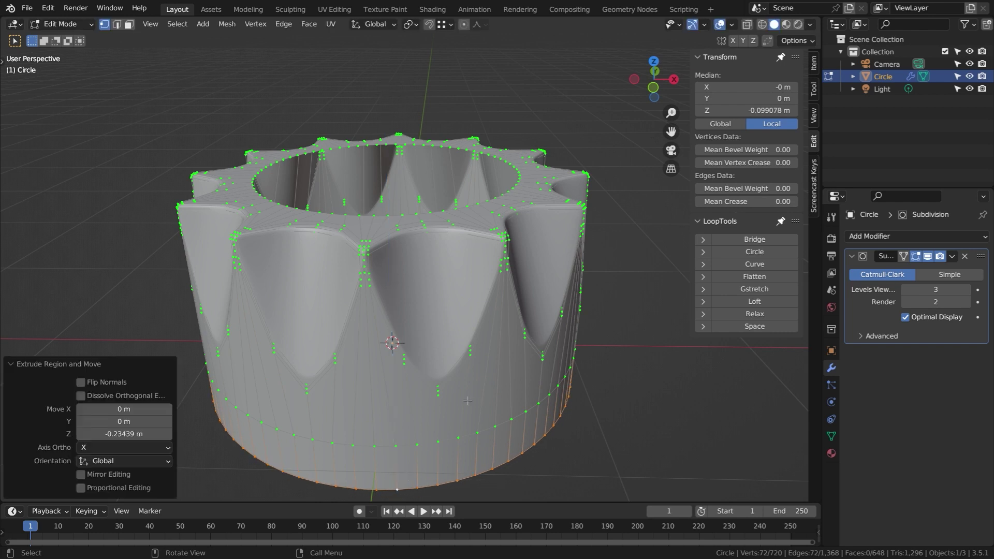
key("Tab")
middle_click_drag(467, 404, 468, 362)
middle_click_drag(429, 293, 439, 272)
key("Tab")
key("Tab")
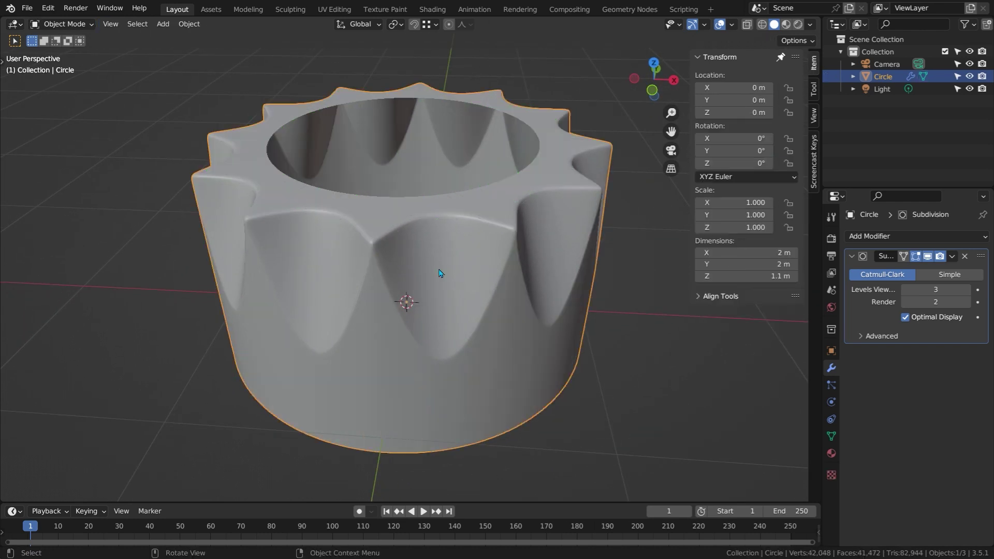
Step: Shade the knob smooth and scale it to 0.645 along Z
right_click(439, 273)
left_click(441, 266)
key("s")
key("z")
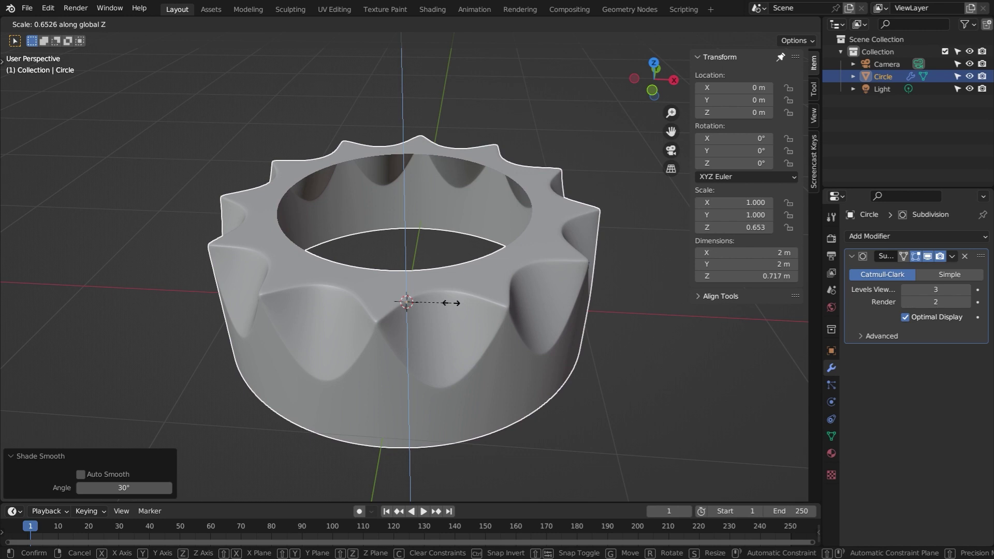
left_click(451, 306)
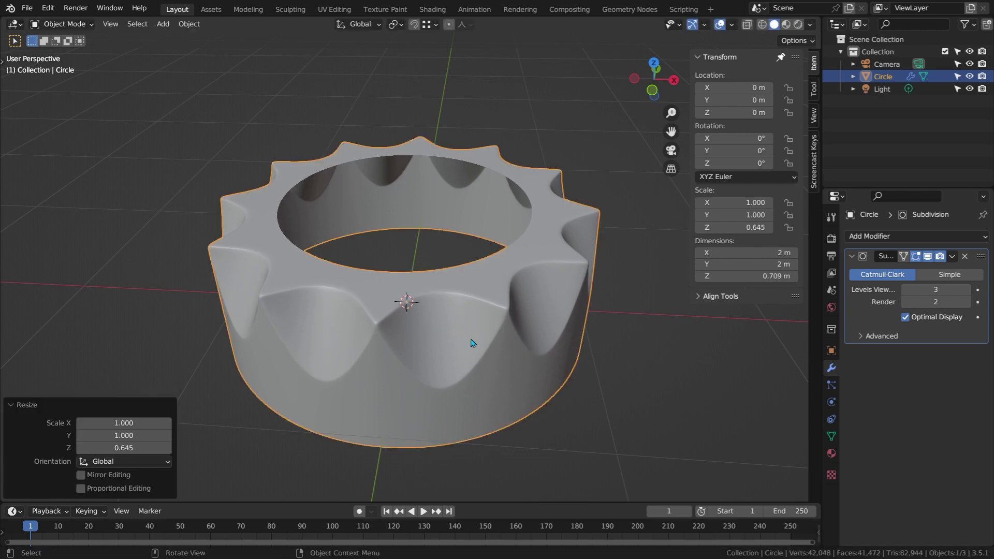
Step: Apply the scale so the knob's Z scale returns to 1.0
key("ctrl+a")
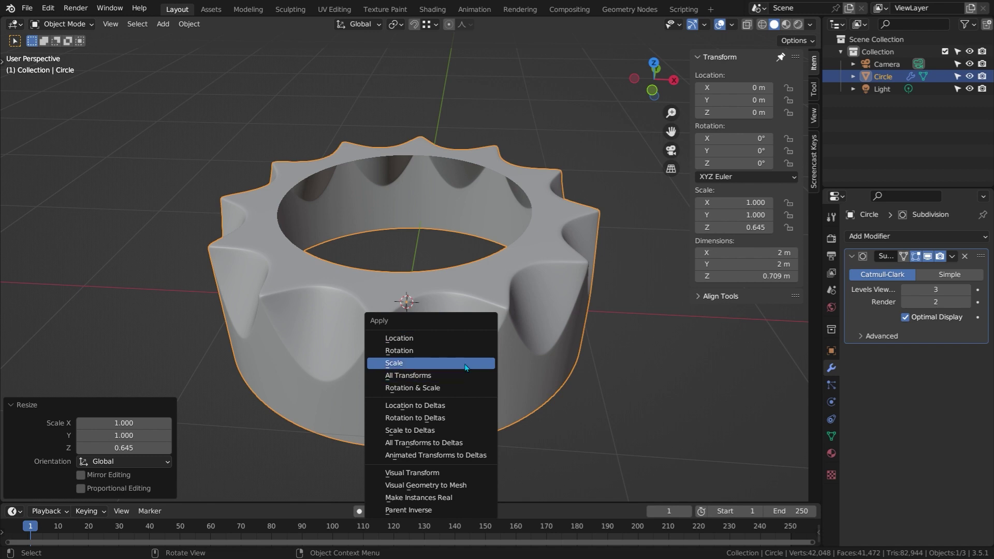
left_click(465, 364)
middle_click_drag(465, 364, 438, 274)
key("Tab")
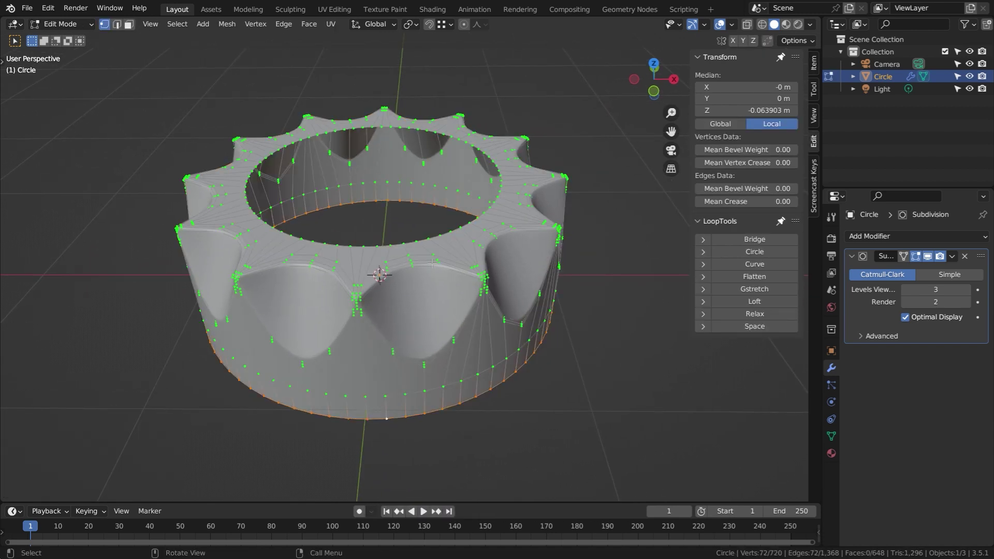
Step: Loop-cut a new centred edge loop through the knob's top ring of ridges
middle_click_drag(404, 317, 396, 299)
scroll(394, 298, "up", 2)
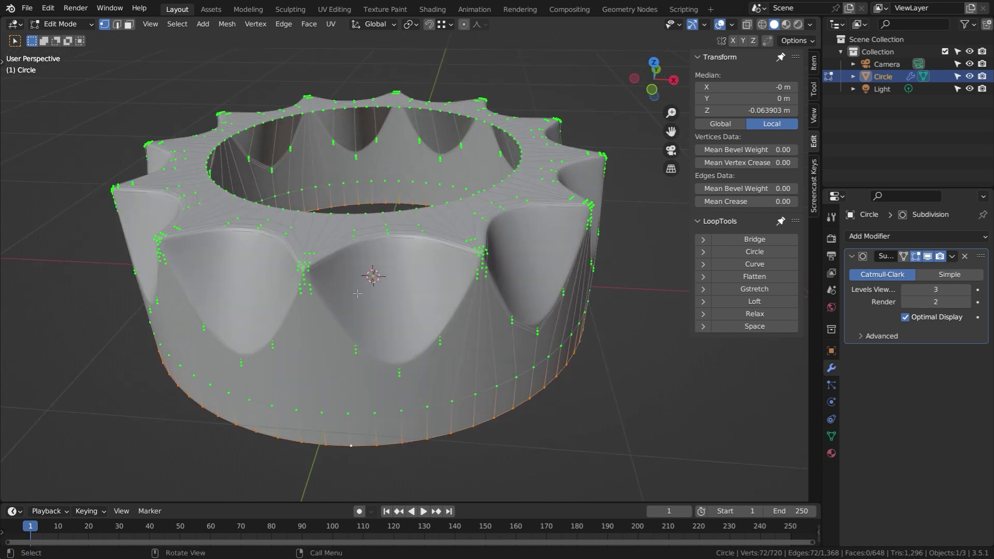
key("ctrl+r")
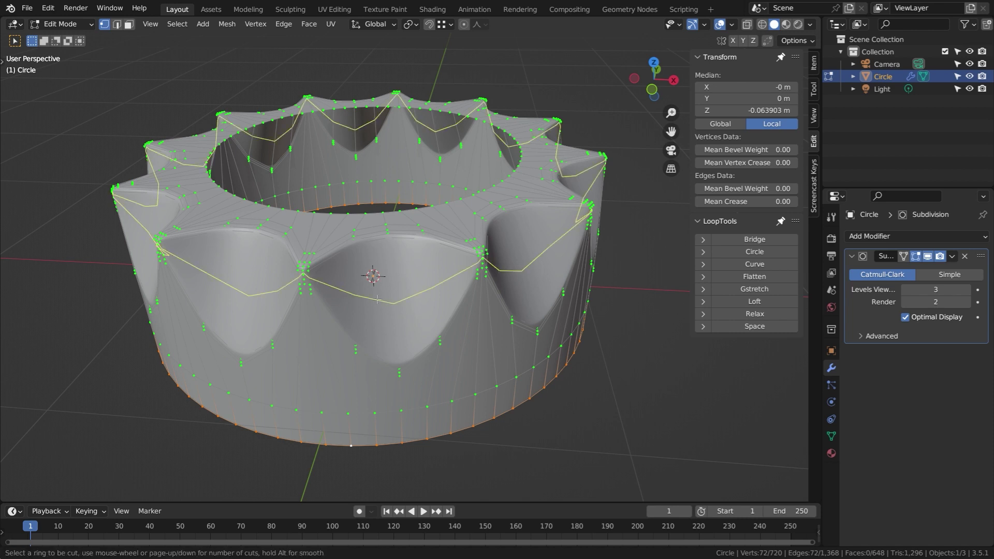
left_click(415, 291)
right_click(473, 316)
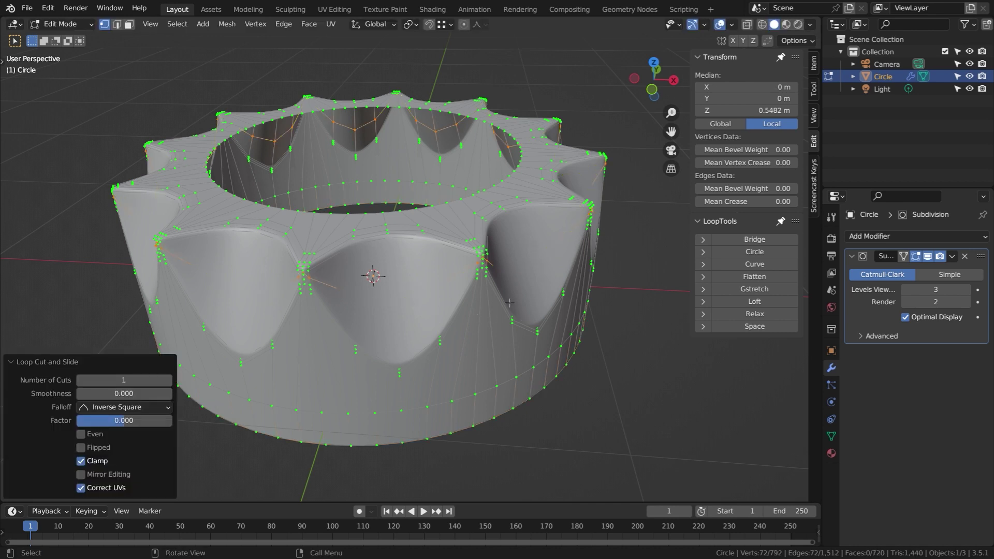
Step: Turn on the Subdivision modifier's on-cage display so the cage follows the smoothed surface
left_click(904, 258)
left_click(353, 294)
middle_click_drag(354, 293, 358, 273)
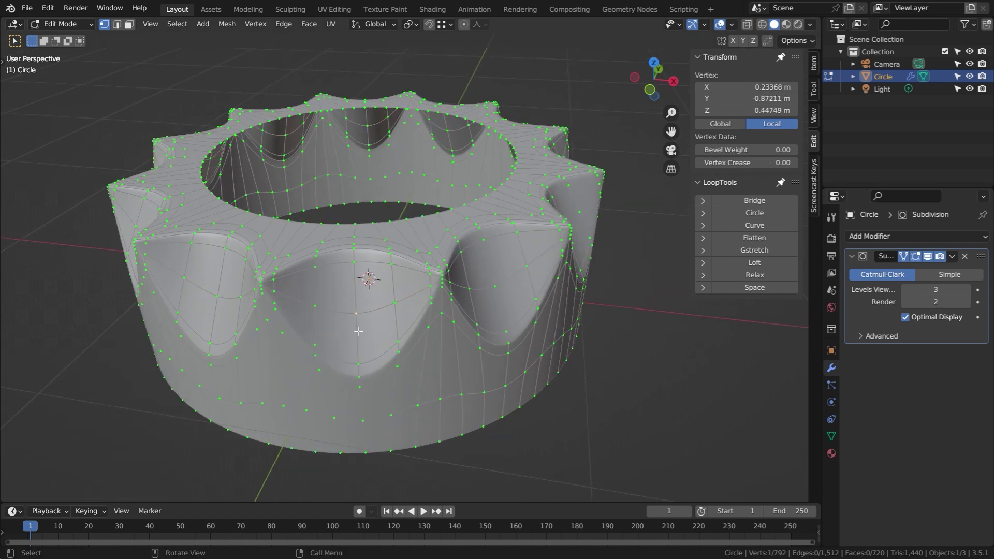
Step: Select alternate vertices of the new loop with Checker Deselect, using Individual Origins pivot
left_click(368, 316, "alt")
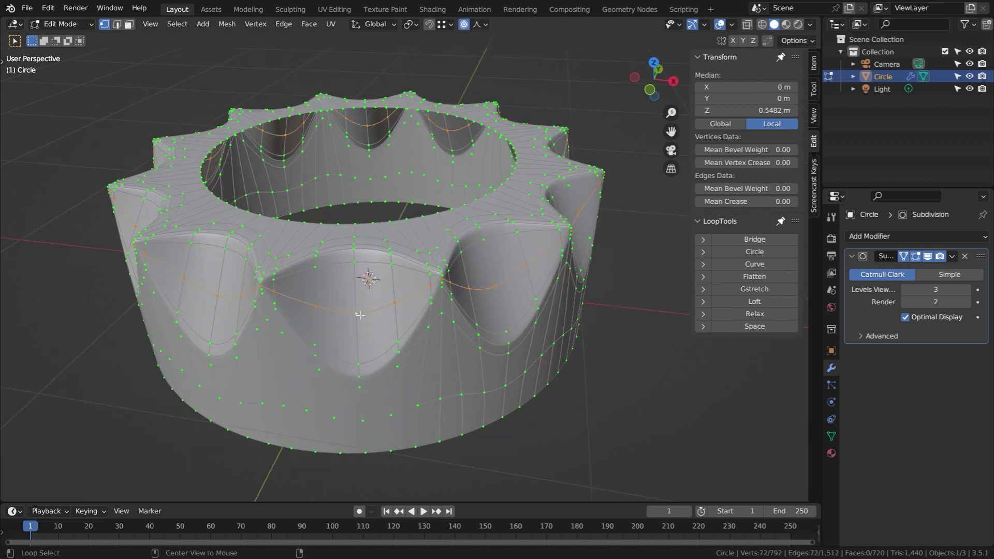
left_click(177, 23)
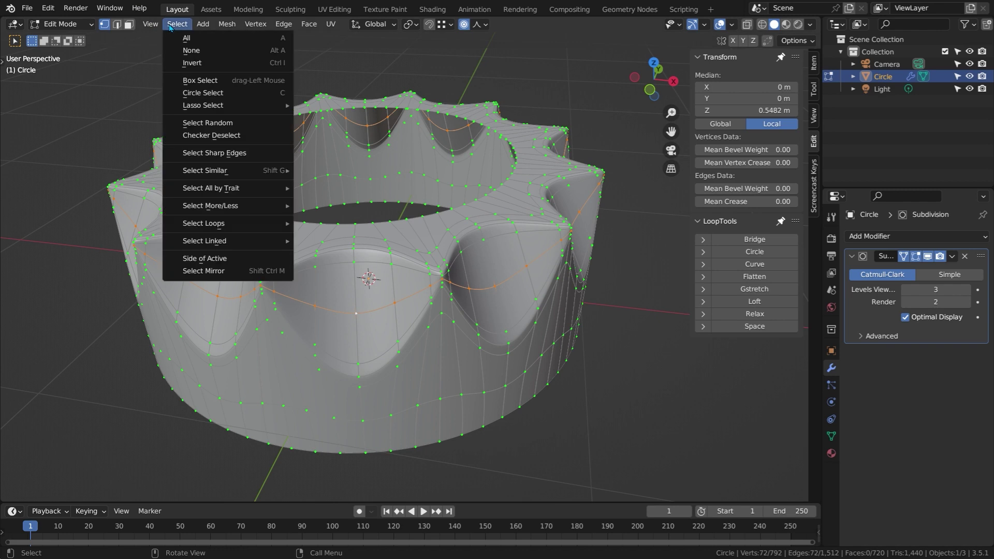
left_click(207, 135)
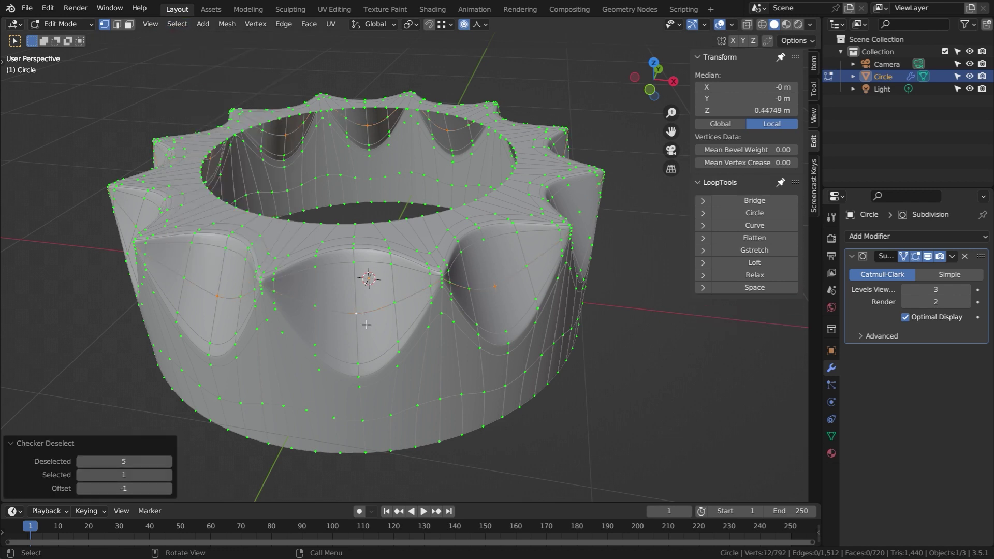
left_click(416, 25)
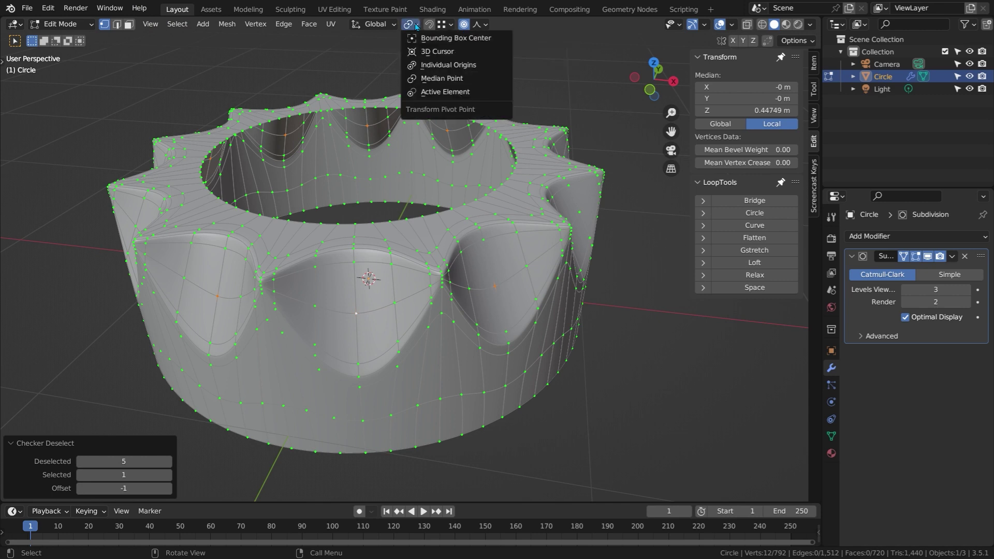
left_click(433, 65)
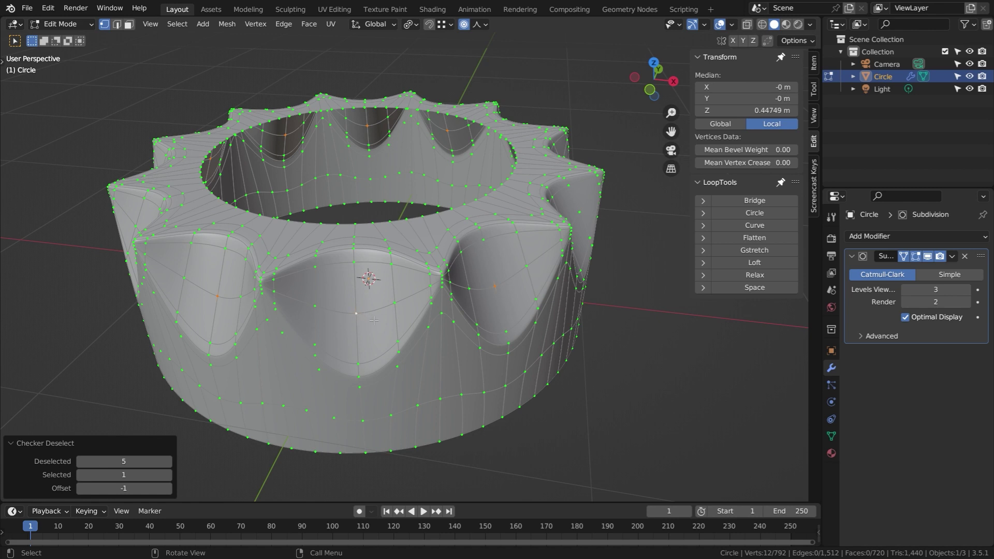
Step: Scale those vertices outward with 0.18 proportional size to sharpen the star points
key("s")
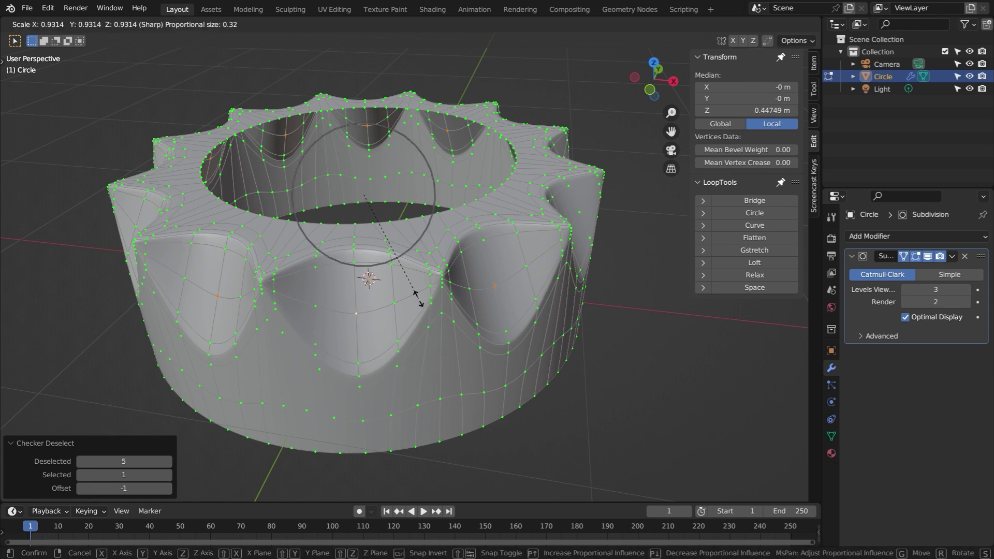
scroll(464, 285, "up", 1)
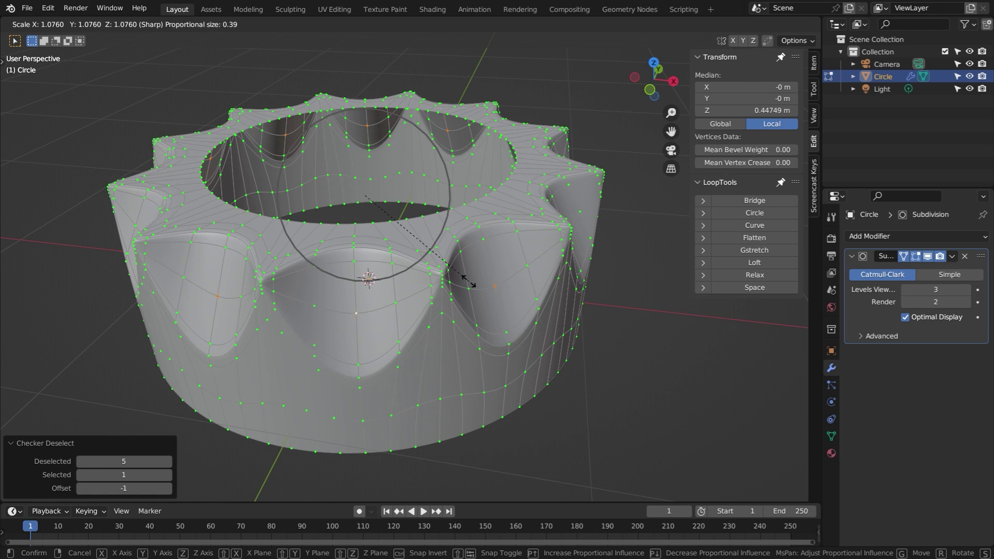
scroll(466, 282, "up", 3)
scroll(595, 275, "up", 4)
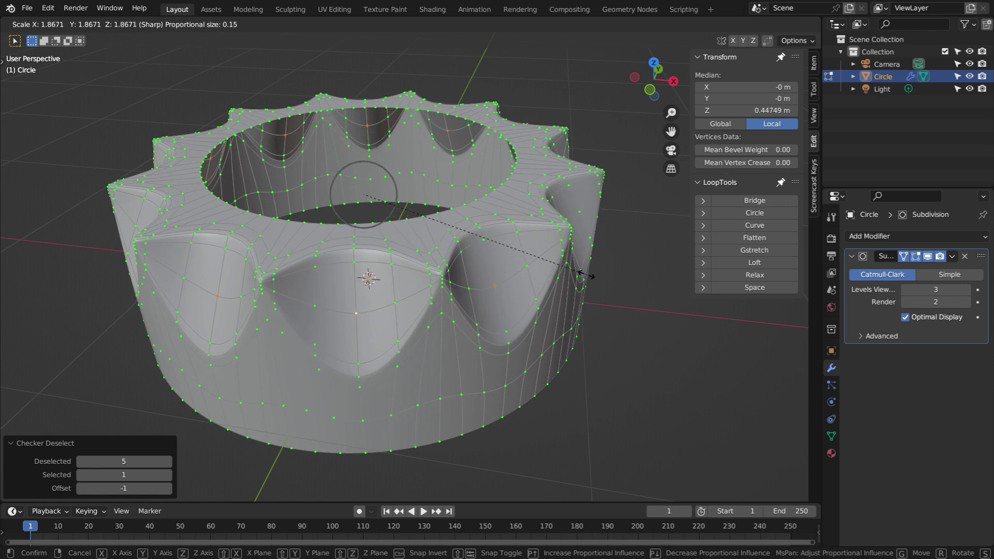
scroll(623, 272, "down", 1)
scroll(624, 273, "down", 1)
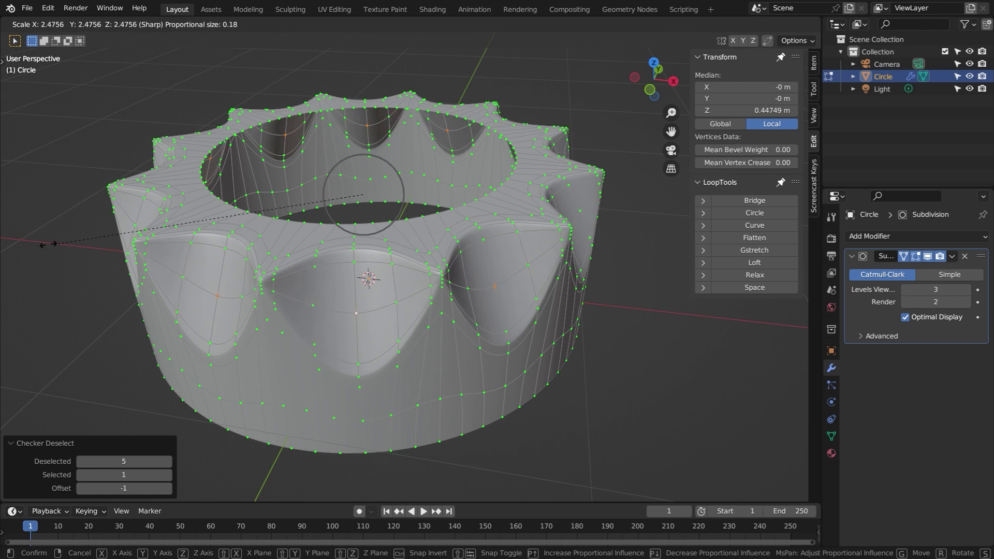
left_click(364, 195)
key("alt+a")
middle_click_drag(362, 207, 393, 254)
key("Tab")
key("Tab")
Step: Extrude and shrink the inner top loop, sinking it with proportional editing into a dish
left_click(403, 252, "alt")
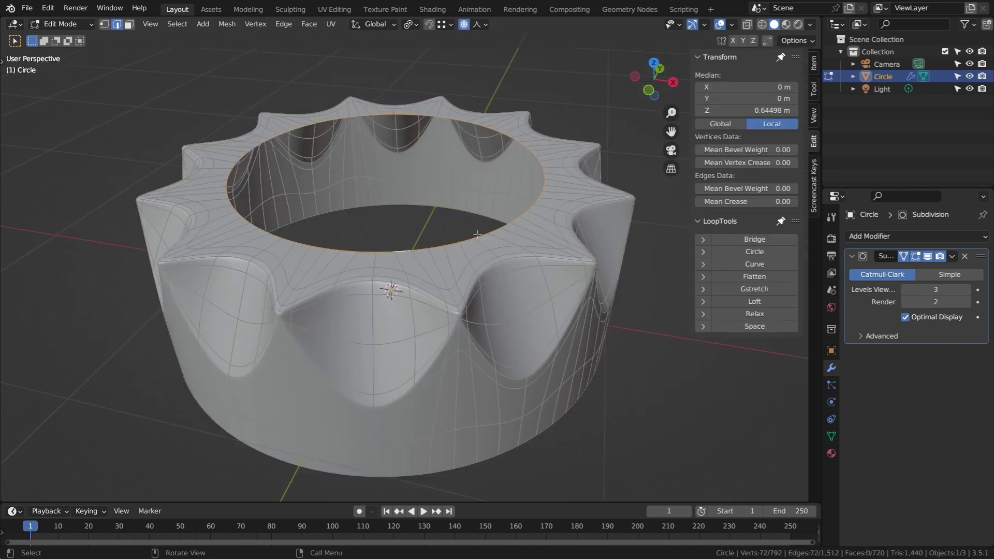
key("e")
key("s")
left_click(479, 232)
key("s")
left_click(459, 231)
key("o")
key("g")
key("z")
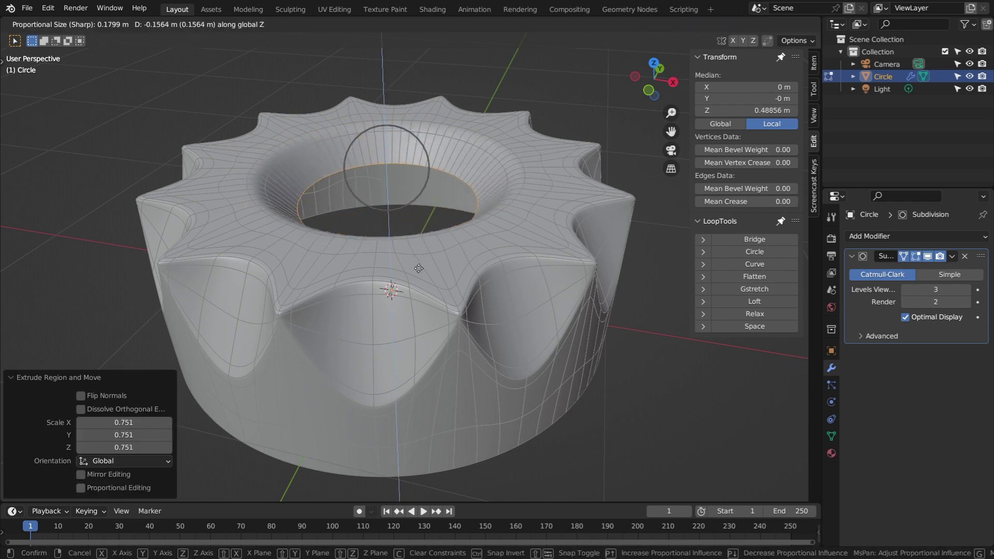
left_click(421, 243)
key("s")
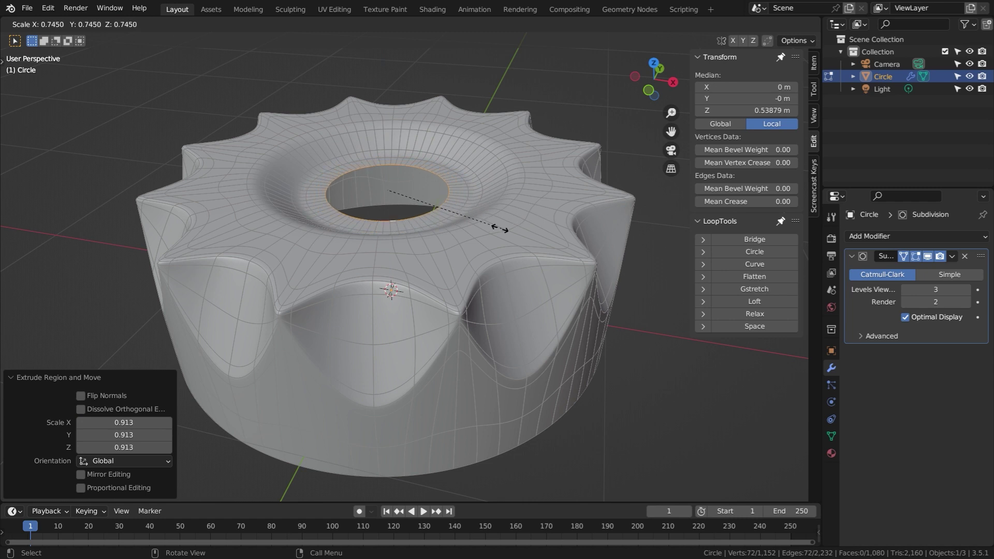
left_click(402, 221)
Step: Extrude the small ring up into a stem, then widen and extrude it into a cap
key("e")
left_click(402, 214)
key("e")
left_click(405, 210)
key("s")
left_click(495, 187)
key("e")
left_click(473, 195)
key("s")
left_click(429, 189)
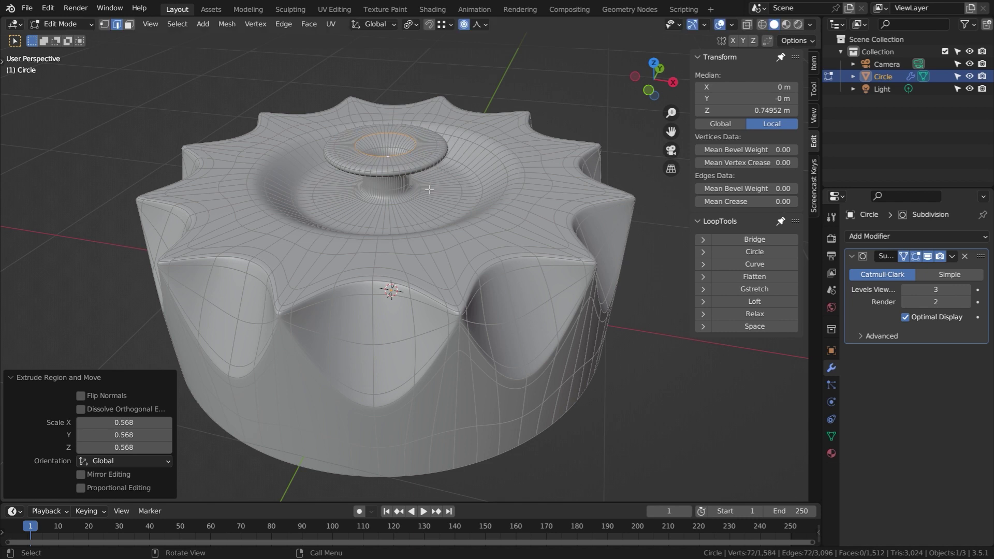
Step: Grid Fill the cap's top opening and return to Object Mode
left_click(309, 24)
left_click(328, 185)
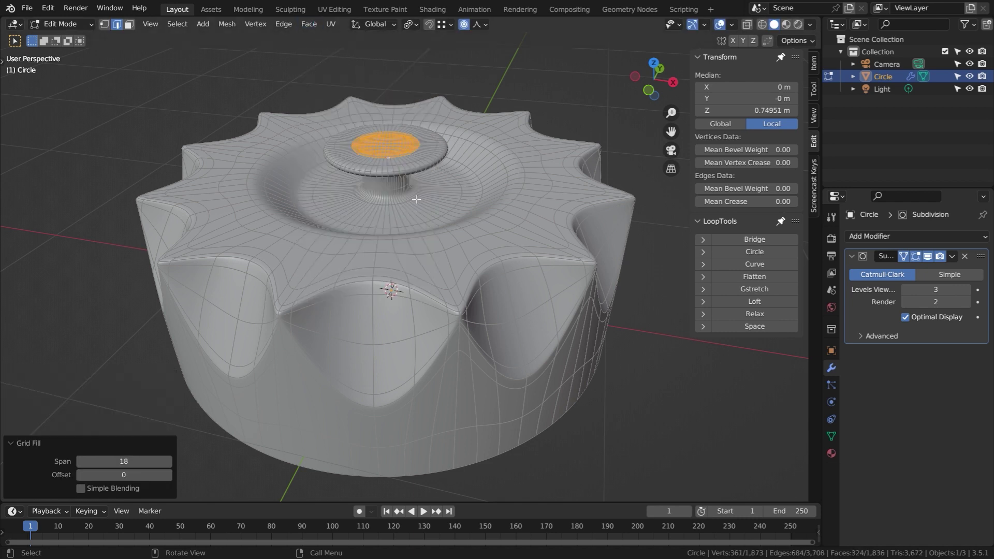
key("Tab")
middle_click_drag(375, 208, 460, 223)
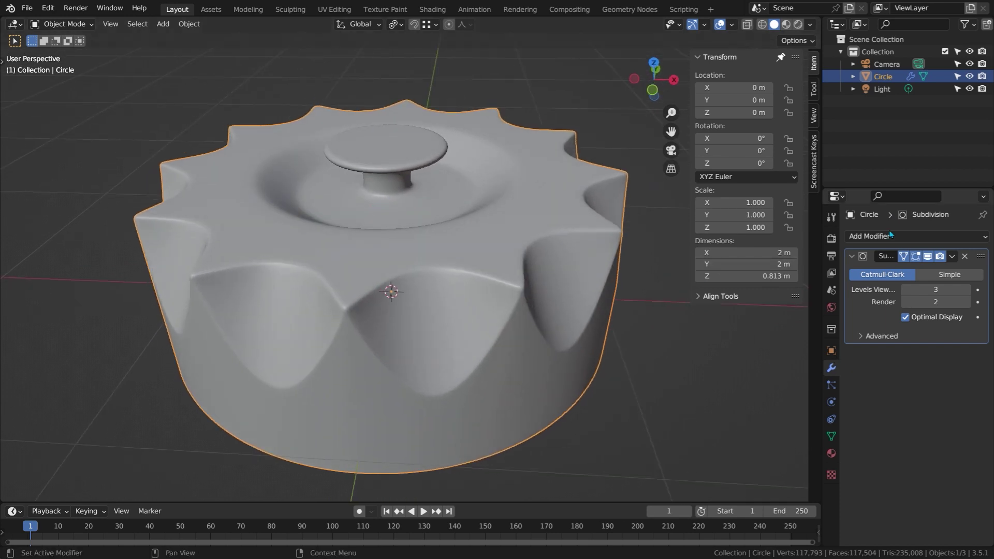
Step: Add a Simple Deform modifier in Bend mode, 45° on X, curving the knob sideways
left_click(890, 235)
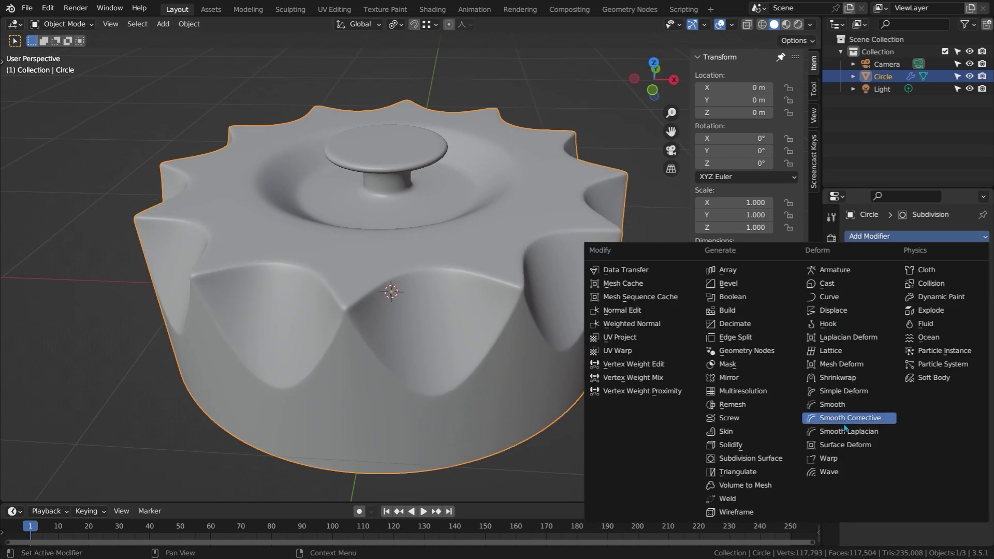
left_click(844, 393)
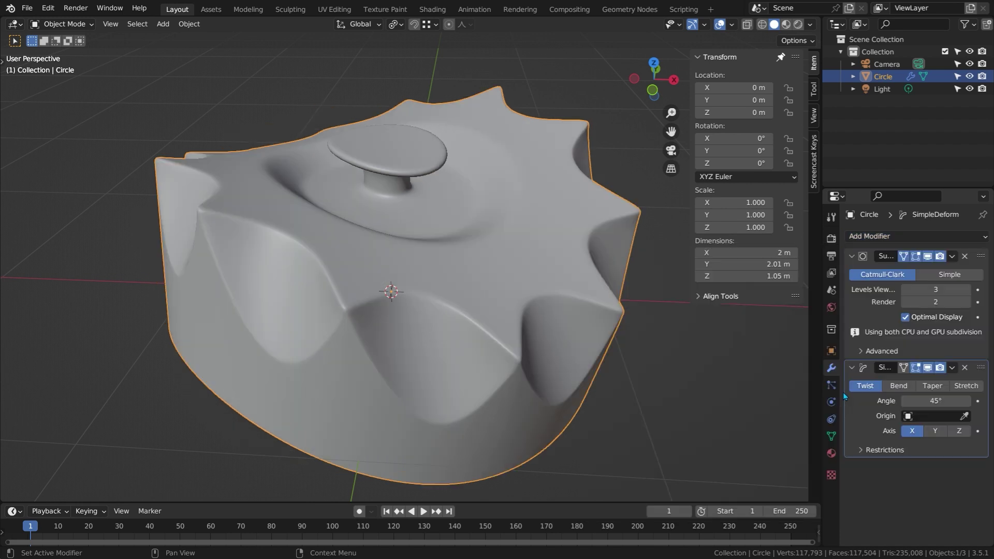
left_click(899, 371)
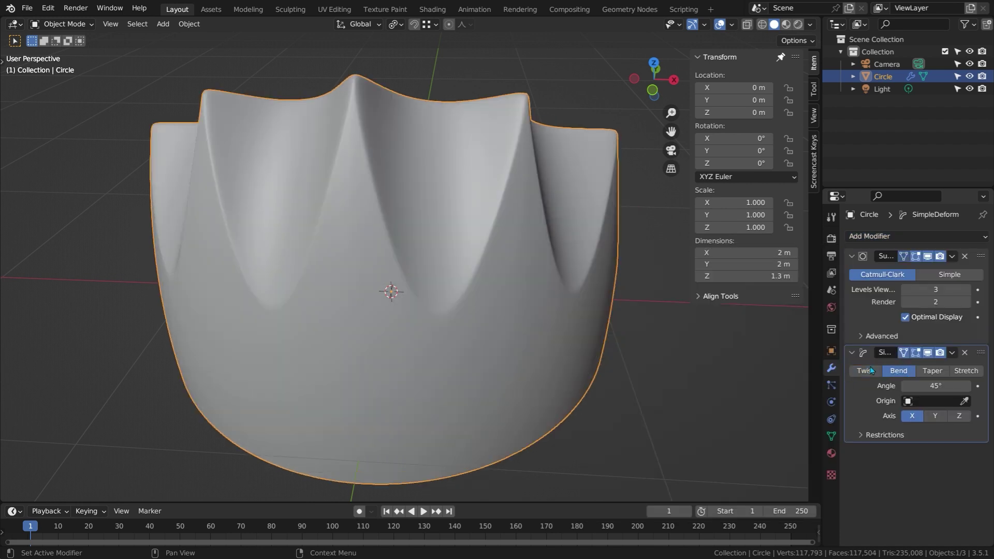
middle_click_drag(809, 322, 455, 260)
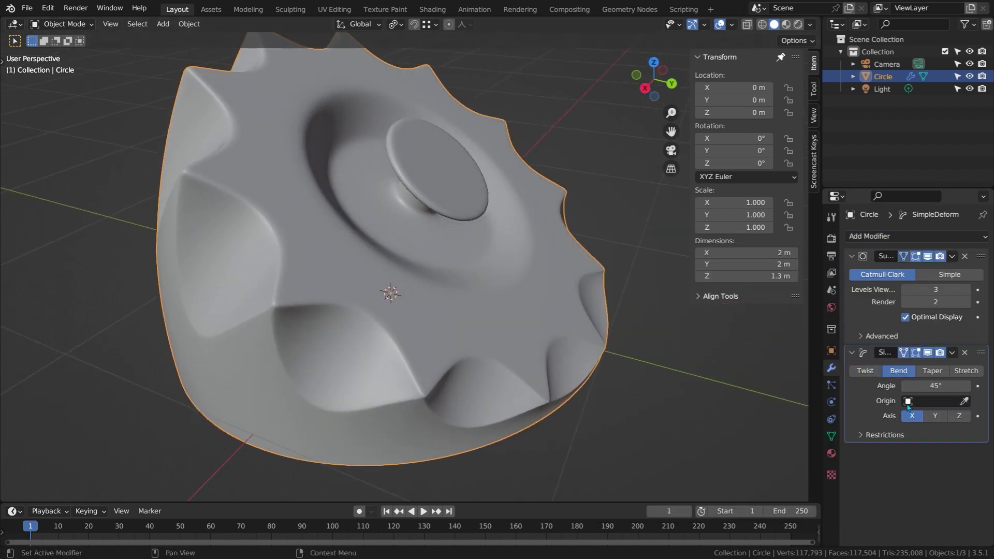
key("Tab")
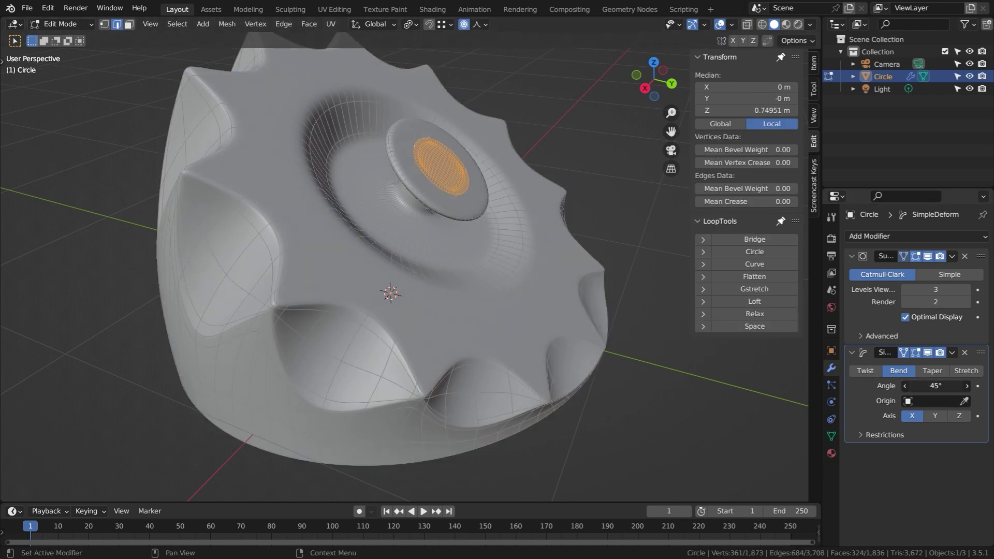